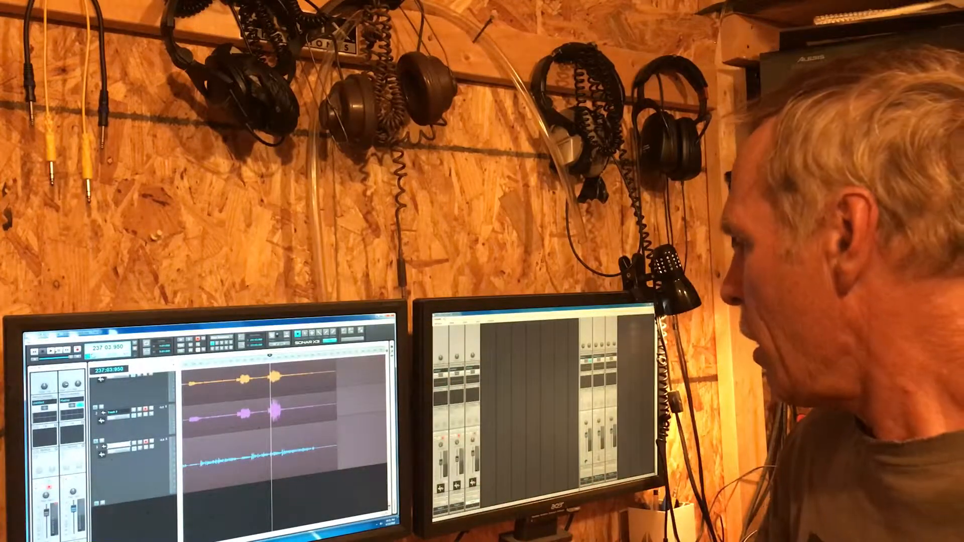
# Step: Insert several empty tracks below the recorded ones and increase the height of the new tracks
pyautogui.scroll(-2, 284, 427)
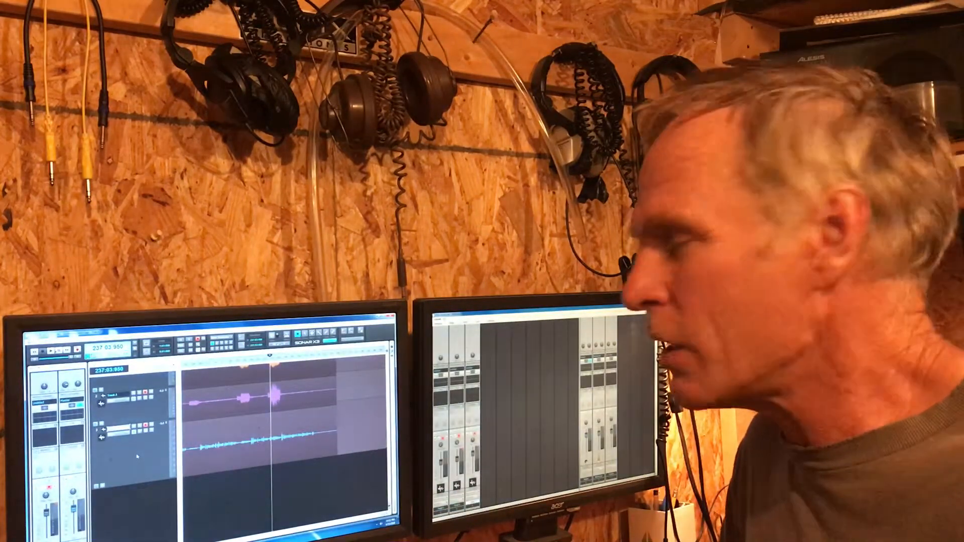
pyautogui.scroll(-1, 142, 470)
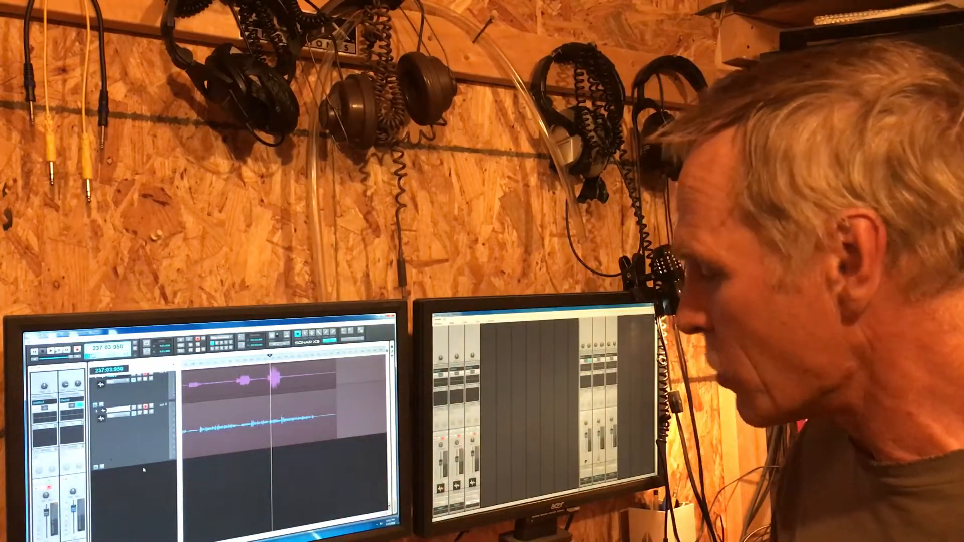
pyautogui.hotkey('ctrl', 't')
pyautogui.hotkey('ctrl', 't')
pyautogui.hotkey('ctrl', 't')
pyautogui.hotkey('ctrl', 't')
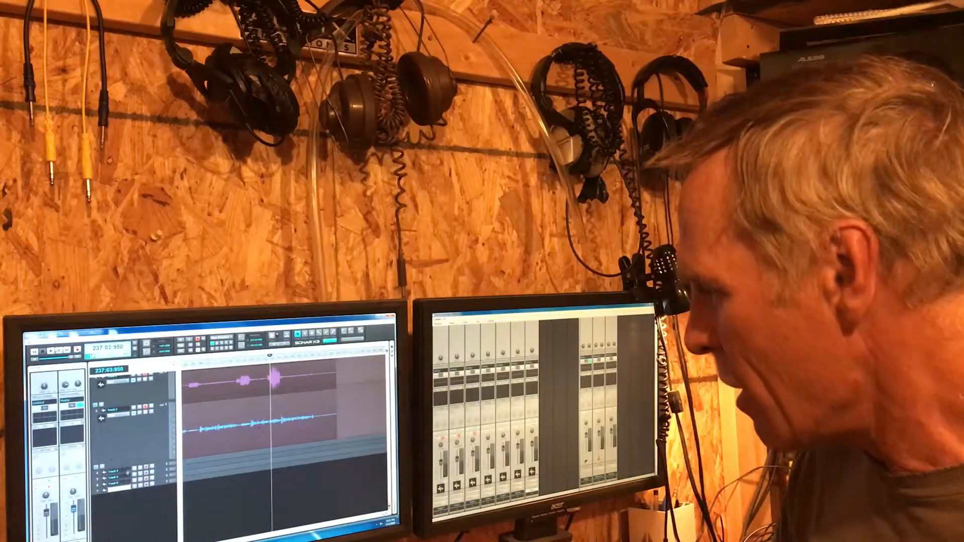
pyautogui.moveTo(127, 473); pyautogui.dragTo(131, 498)
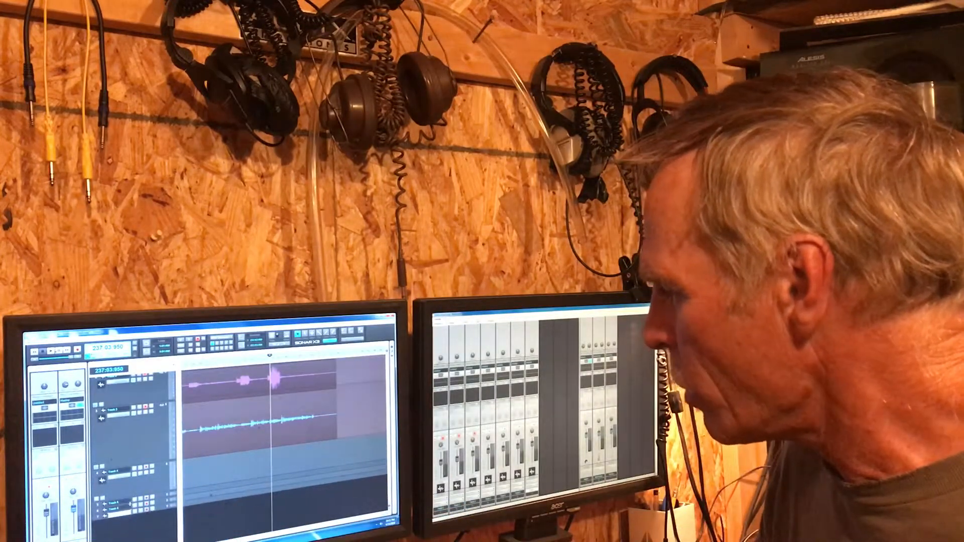
pyautogui.moveTo(134, 507); pyautogui.dragTo(134, 522)
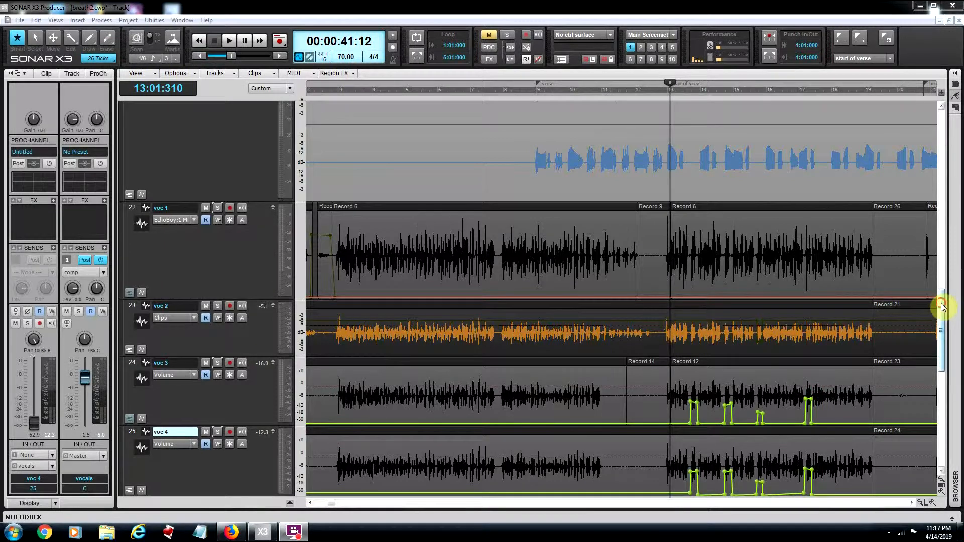
# Step: Play the vocal tracks from the start of the verse at measure 13 in short passages, stopping after each
pyautogui.moveTo(939, 304); pyautogui.dragTo(940, 318)
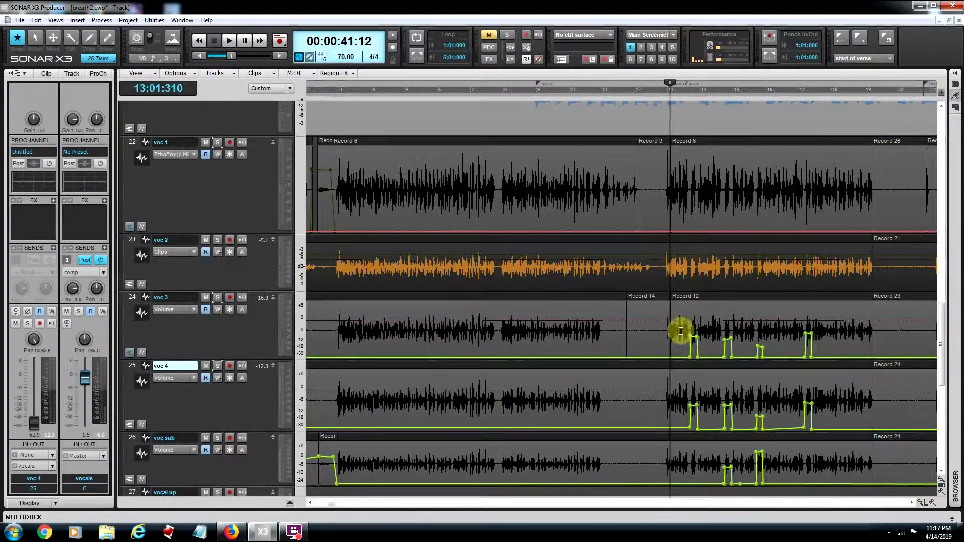
pyautogui.moveTo(942, 316); pyautogui.dragTo(941, 333)
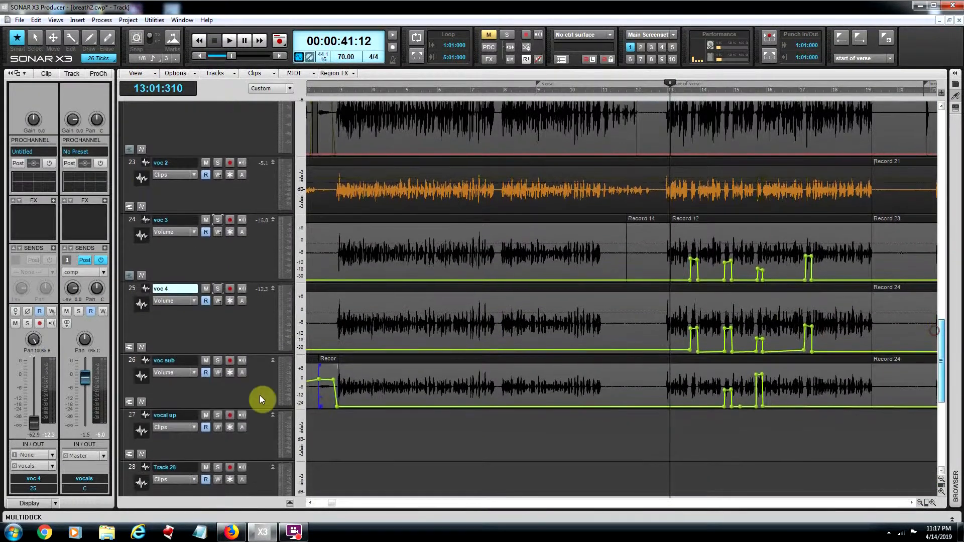
pyautogui.moveTo(940, 345)
pyautogui.mouseDown()
pyautogui.moveTo(938, 311)
pyautogui.moveTo(941, 328)
pyautogui.mouseUp()
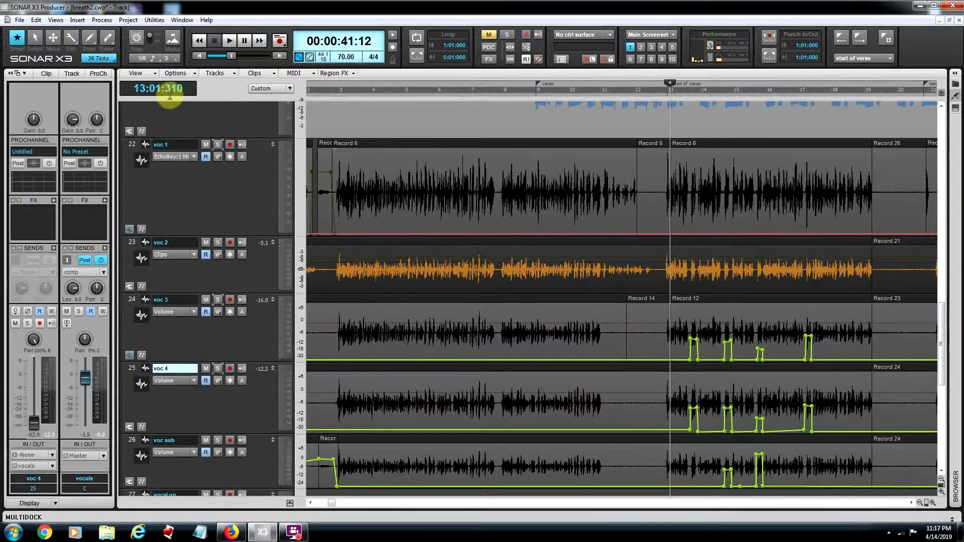
pyautogui.click(230, 41)
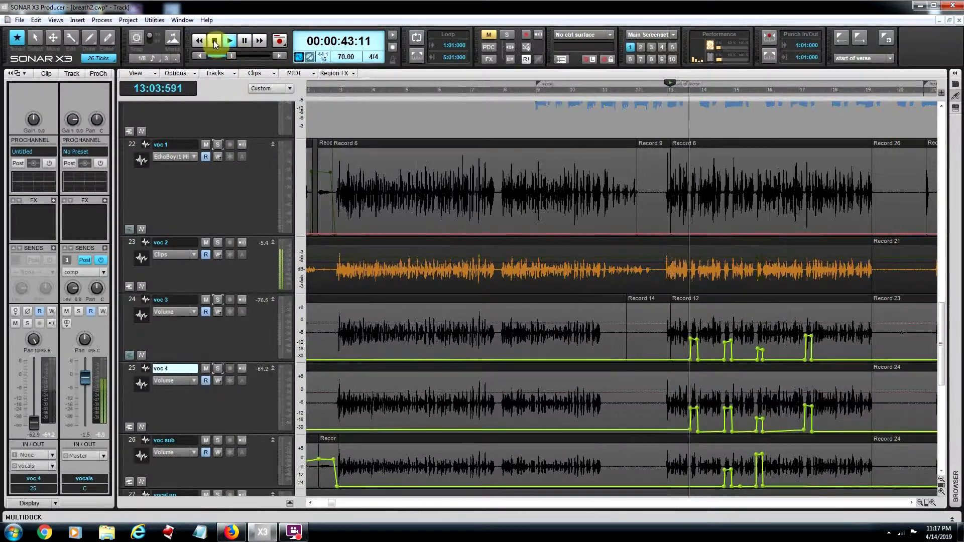
pyautogui.click(215, 41)
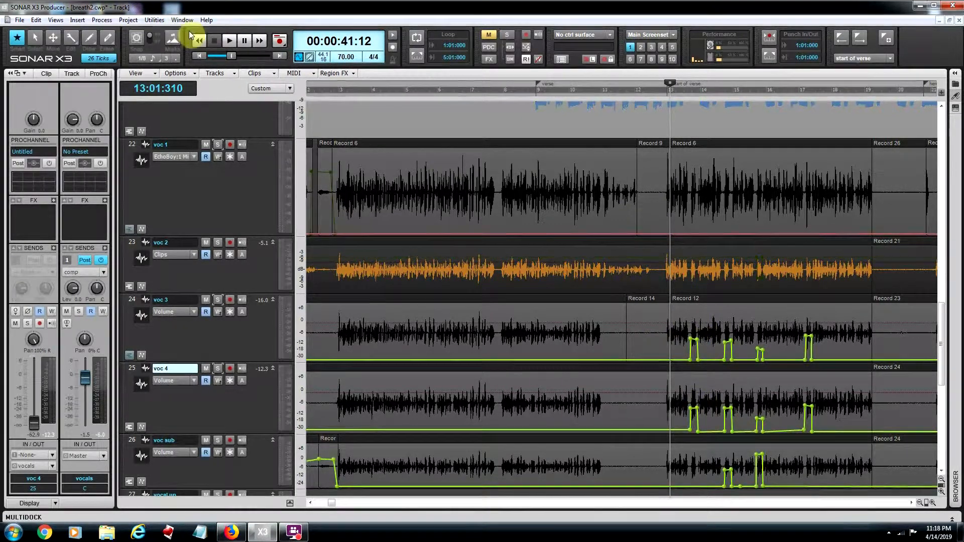
pyautogui.click(230, 41)
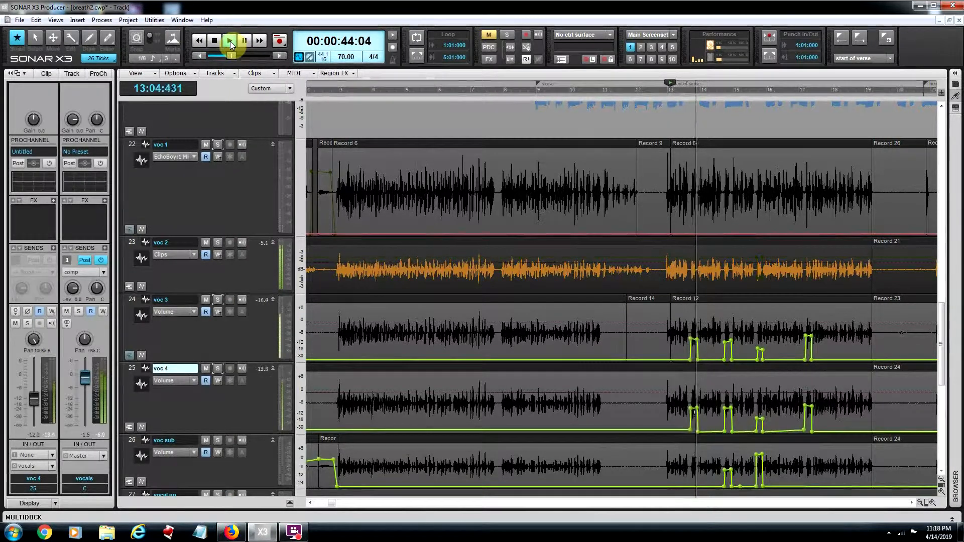
pyautogui.press('space')
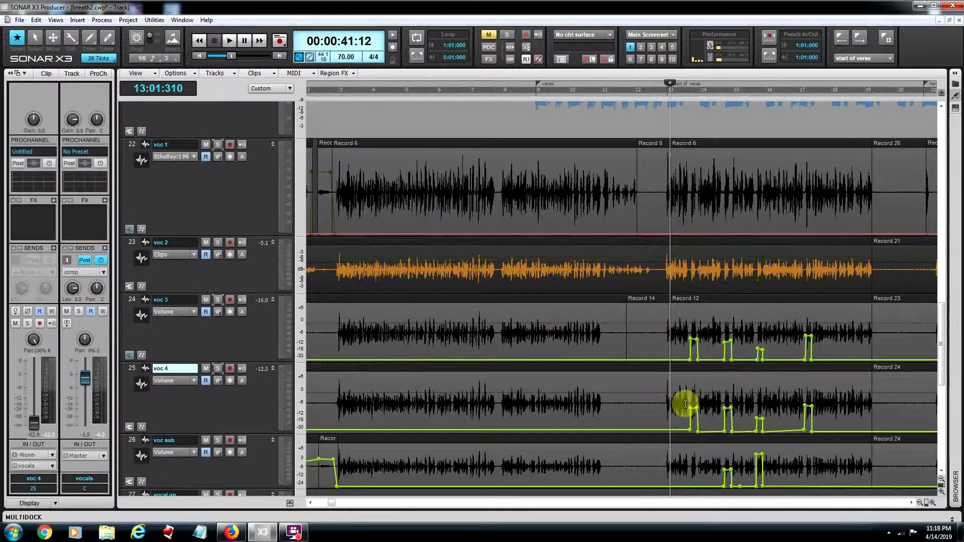
# Step: Check the channel strips of voc 3 and voc 4, solo both, and play them from 13:03:502
pyautogui.click(255, 333)
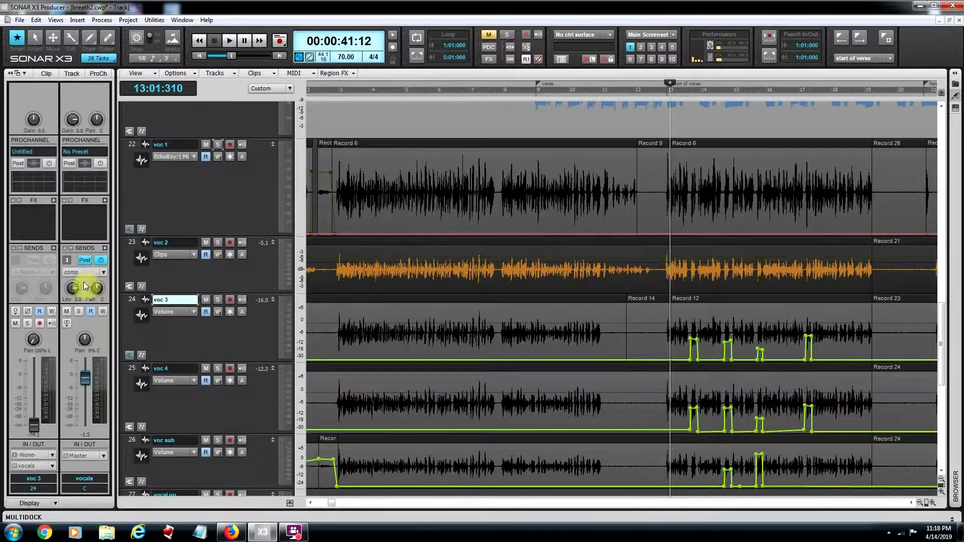
pyautogui.click(237, 402)
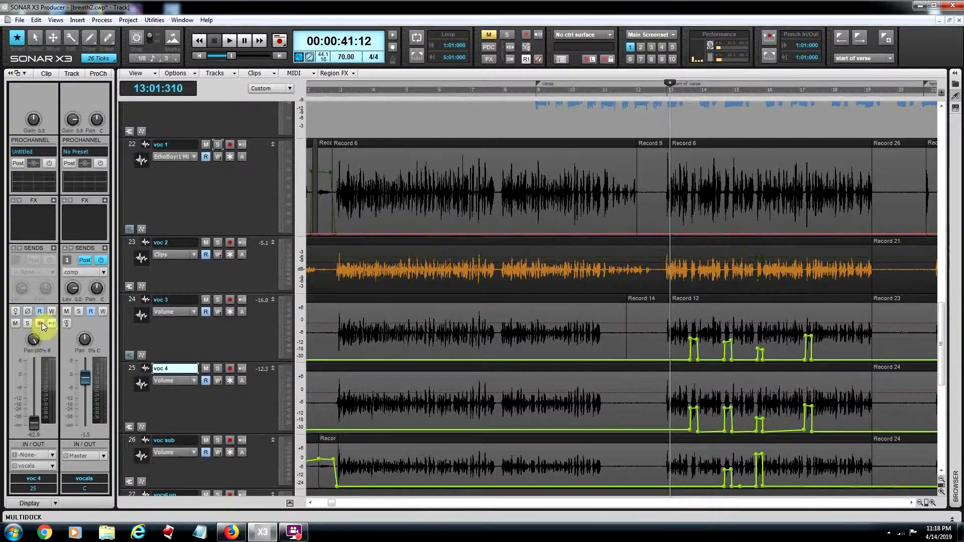
pyautogui.click(219, 302)
pyautogui.click(219, 369)
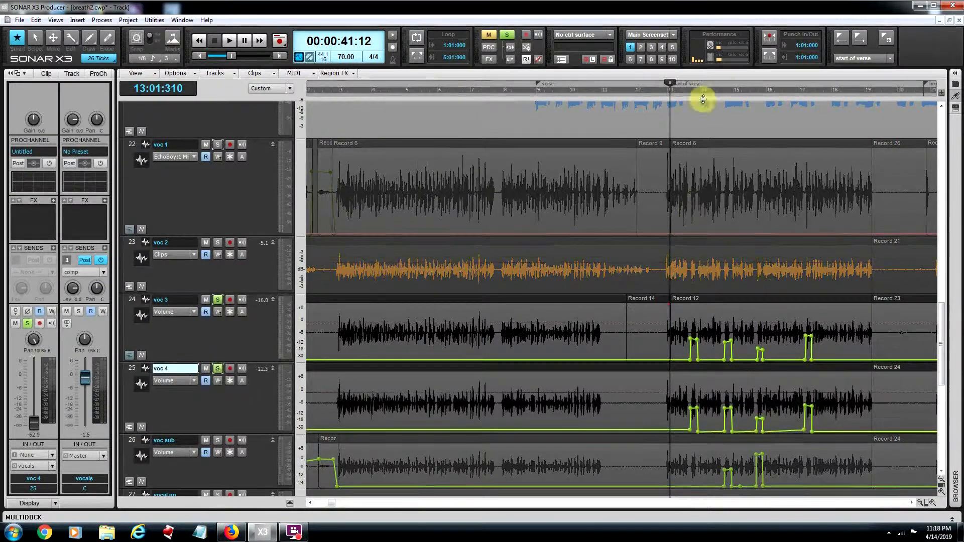
pyautogui.click(688, 91)
pyautogui.press('space')
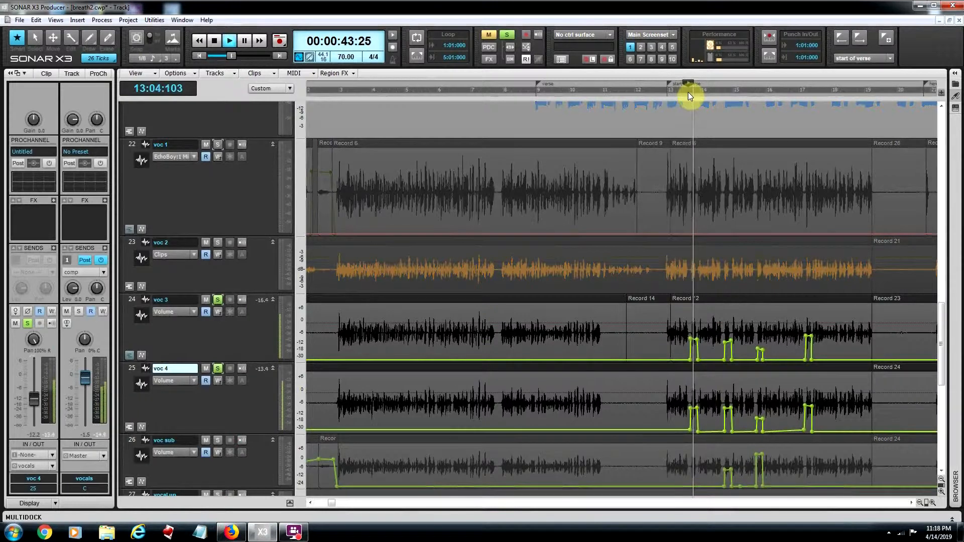
pyautogui.press('space')
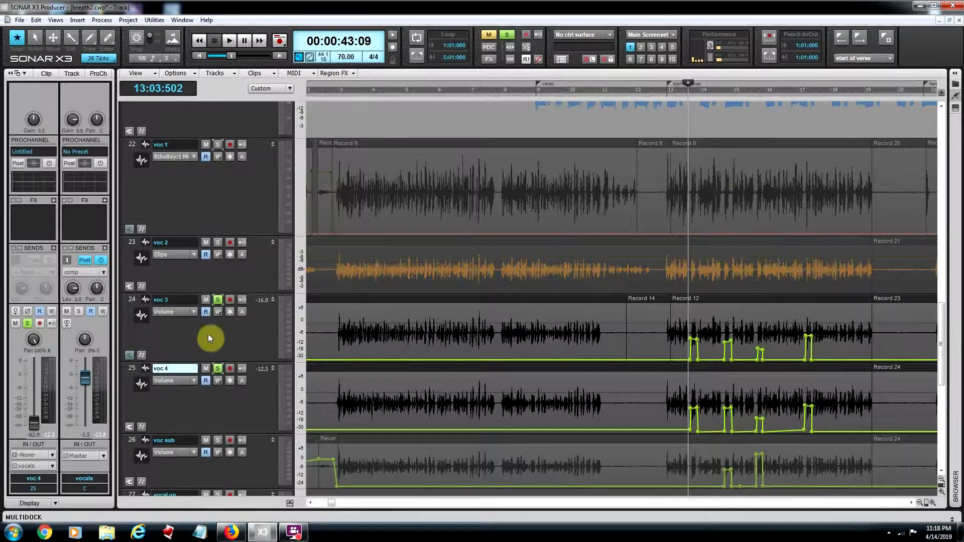
# Step: Unsolo voc 3 and voc 4 and play all the vocals together from the same position
pyautogui.click(217, 368)
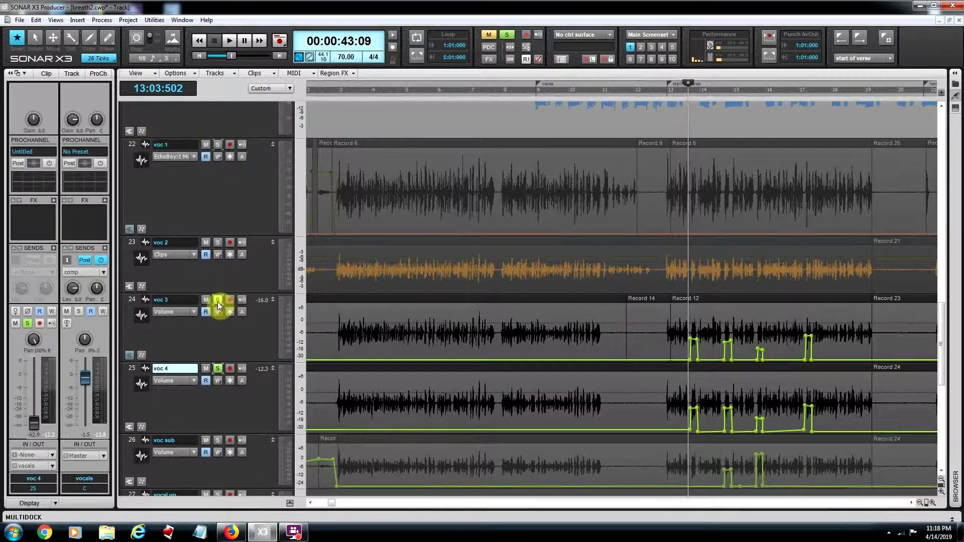
pyautogui.click(220, 366)
pyautogui.click(218, 370)
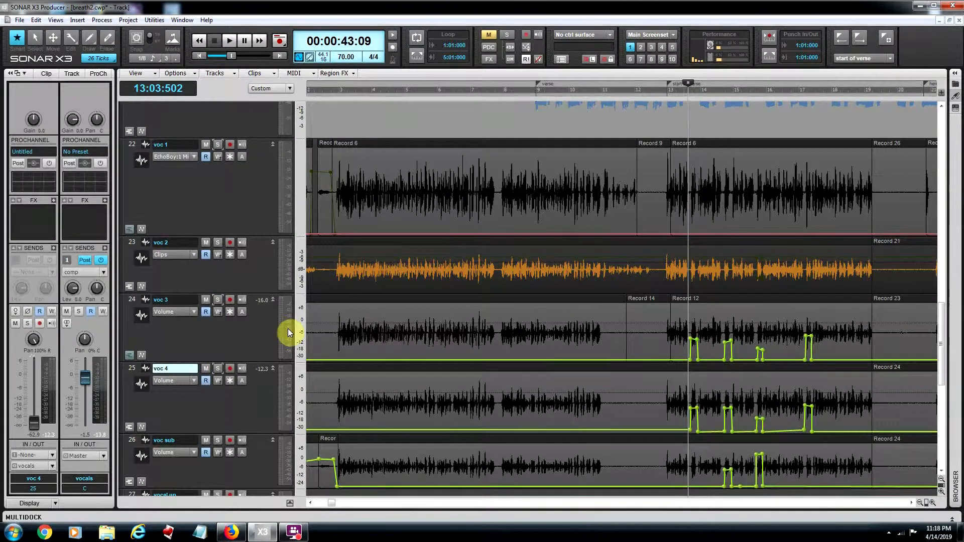
pyautogui.press('space')
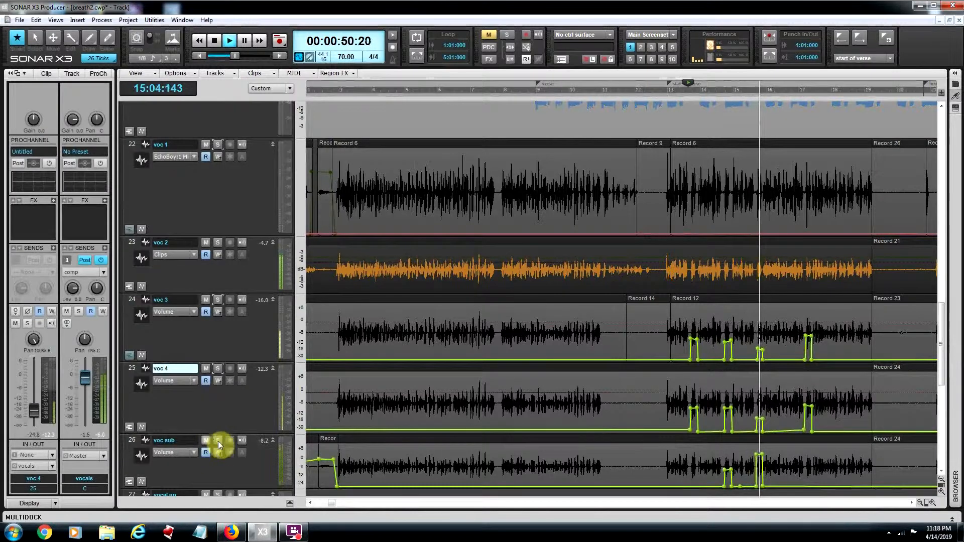
pyautogui.press('space')
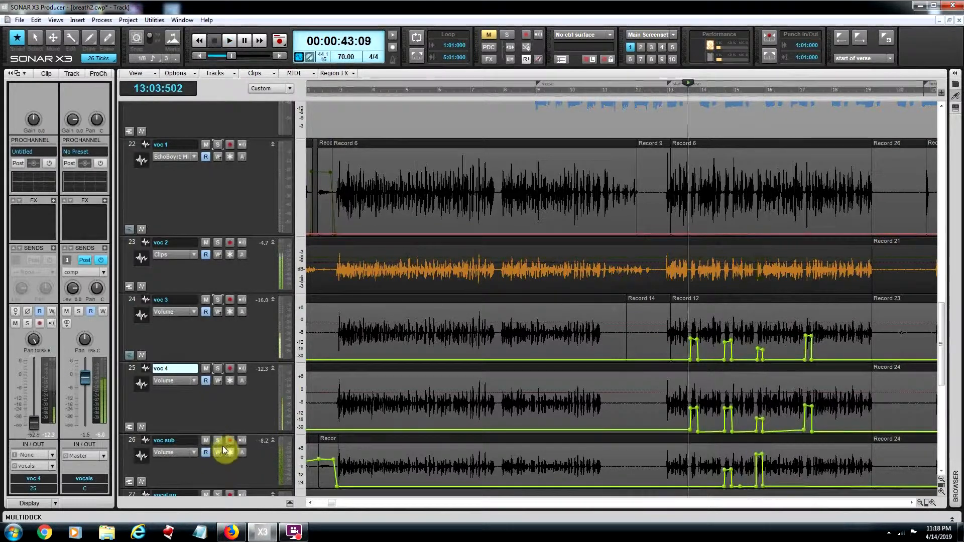
# Step: Move the play position to 15:03:569 and listen to the vocals around the voc sub volume boost
pyautogui.click(765, 89)
pyautogui.click(754, 88)
pyautogui.press('space')
pyautogui.press('space')
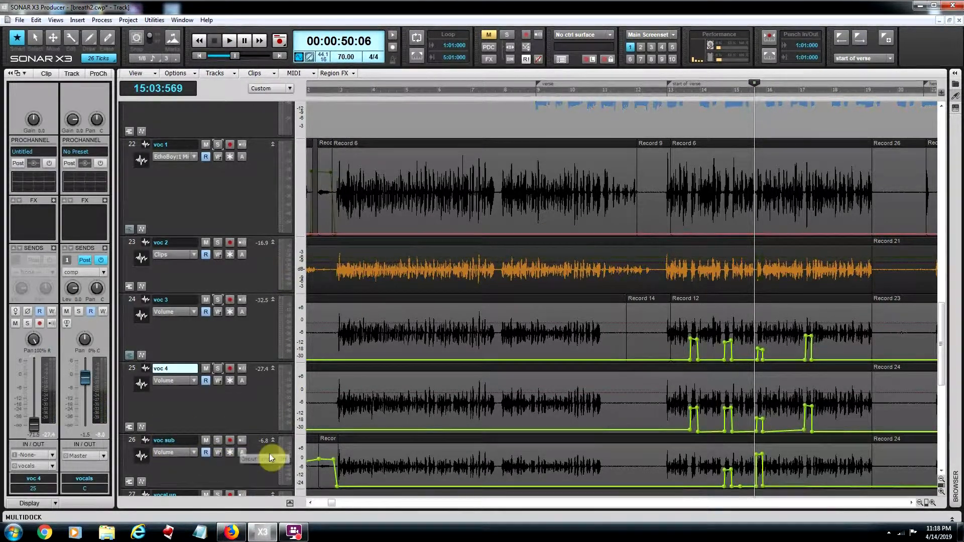
pyautogui.press('space')
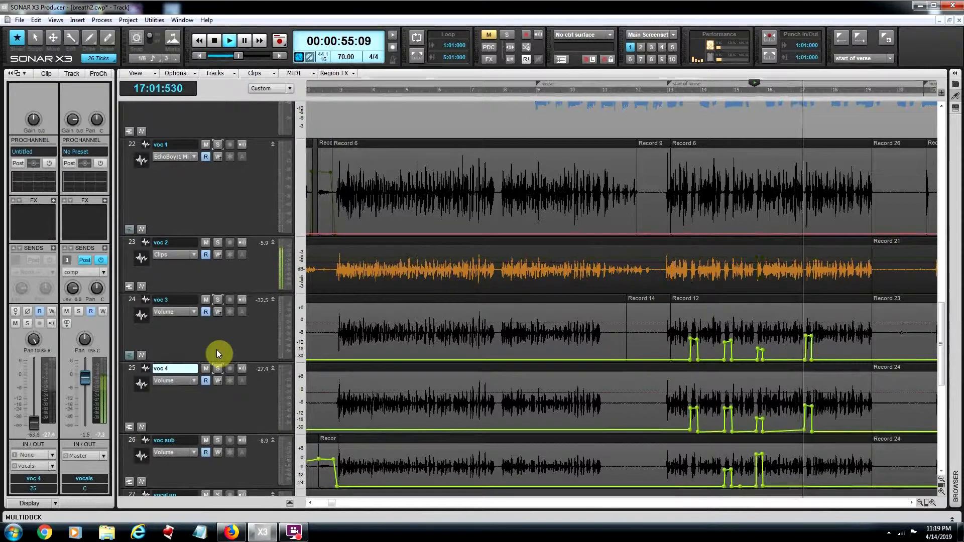
pyautogui.press('space')
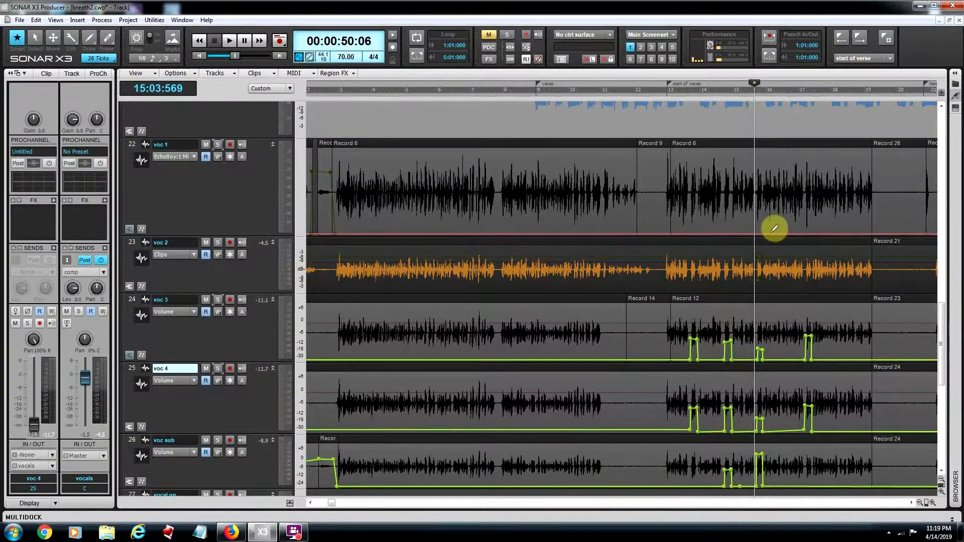
# Step: Minimize the breath2 project and maximize the goats finla3 project, showing its vocal 1 and harmony tracks
pyautogui.moveTo(942, 319); pyautogui.dragTo(943, 327)
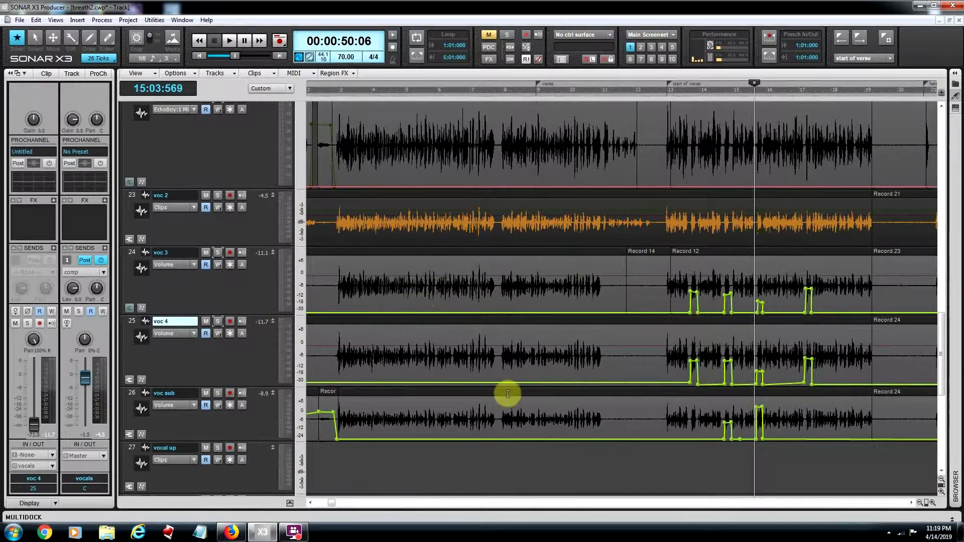
pyautogui.click(940, 21)
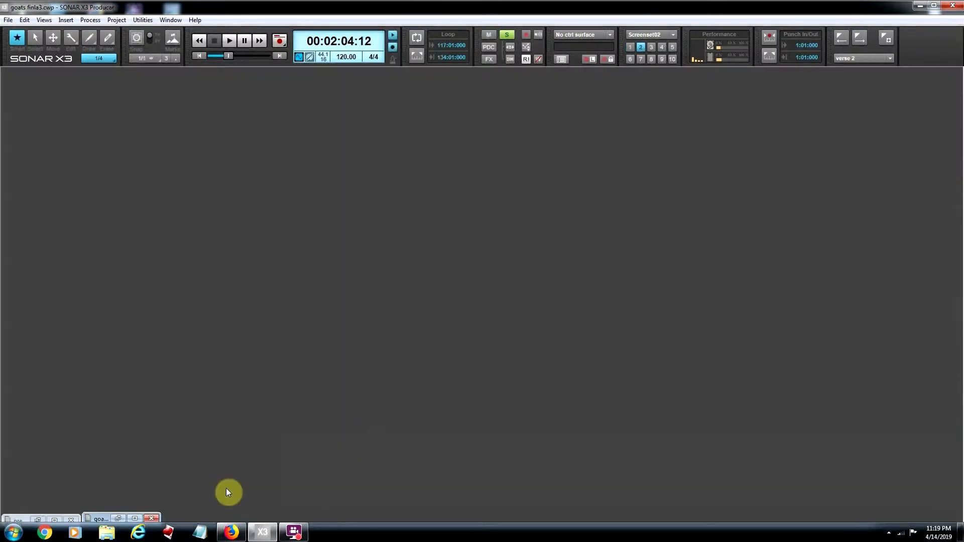
pyautogui.click(134, 520)
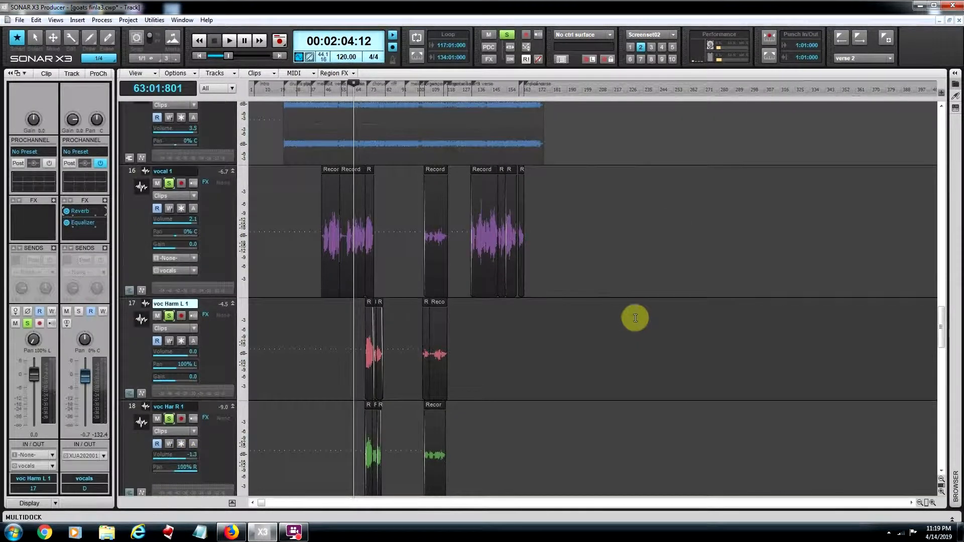
pyautogui.scroll(-2, 635, 318)
pyautogui.scroll(3, 638, 313)
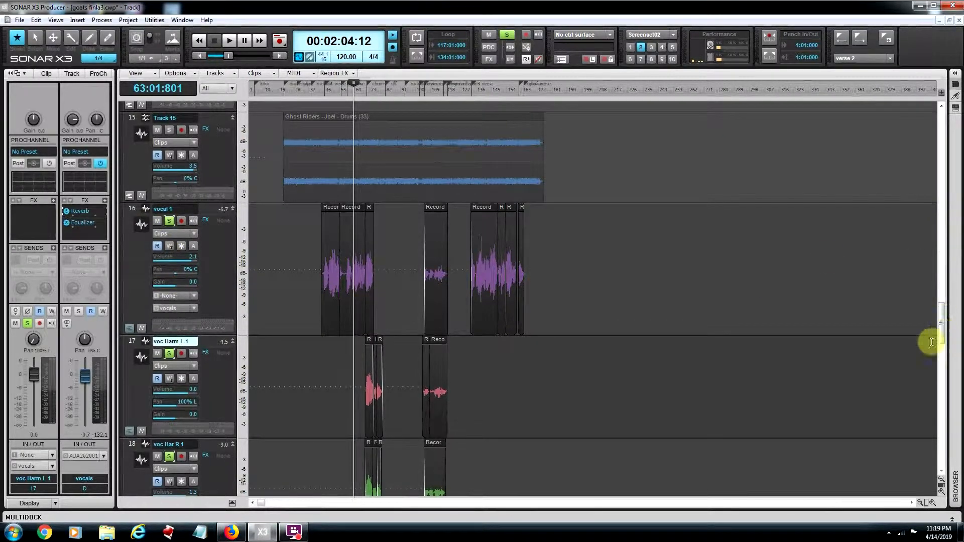
pyautogui.moveTo(941, 327)
pyautogui.mouseDown()
pyautogui.moveTo(935, 430)
pyautogui.moveTo(937, 336)
pyautogui.mouseUp()
pyautogui.scroll(1, 346, 267)
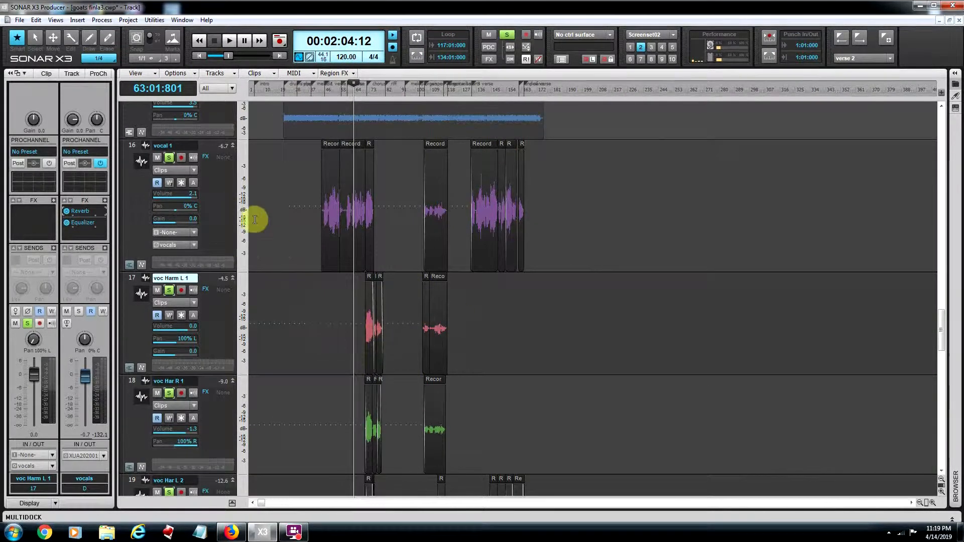
# Step: Clear all track solos, then solo and select only the vocal 1 track
pyautogui.click(508, 35)
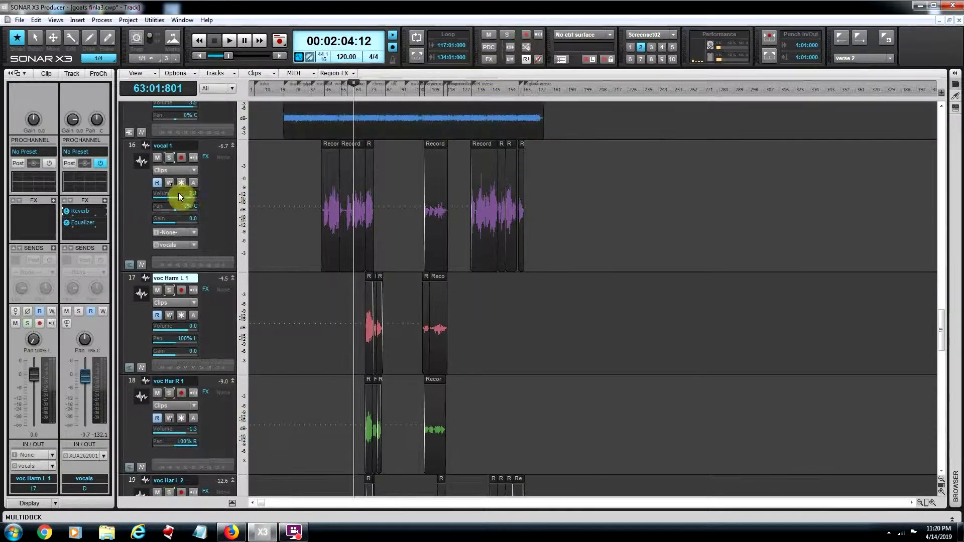
pyautogui.click(169, 157)
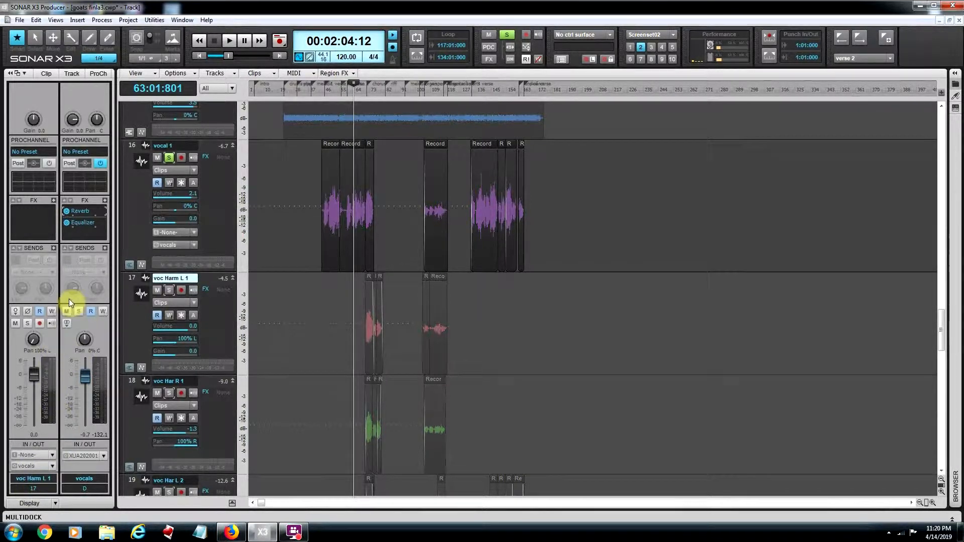
pyautogui.click(145, 219)
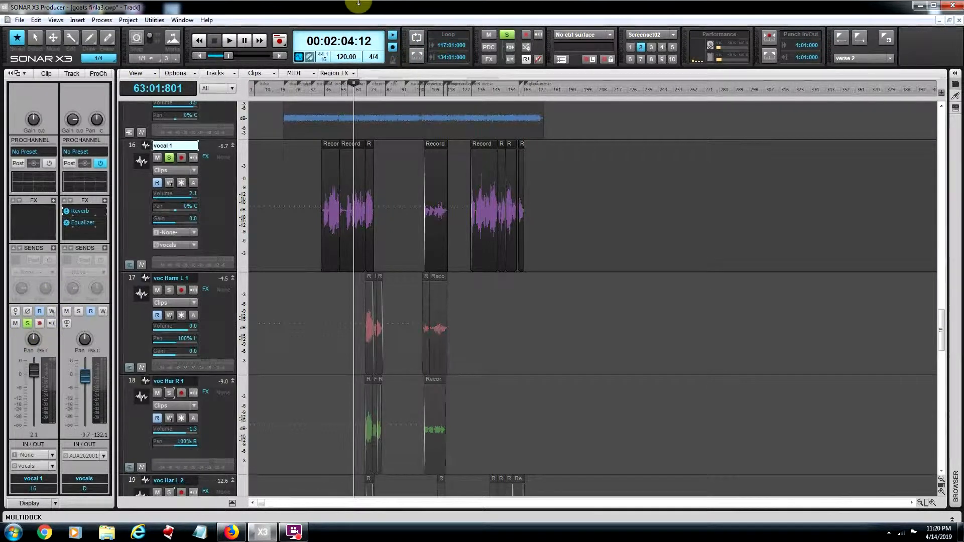
# Step: Play the soloed vocal 1 from measure 63, pause it, and set the play position to 67:02:483
pyautogui.press('space')
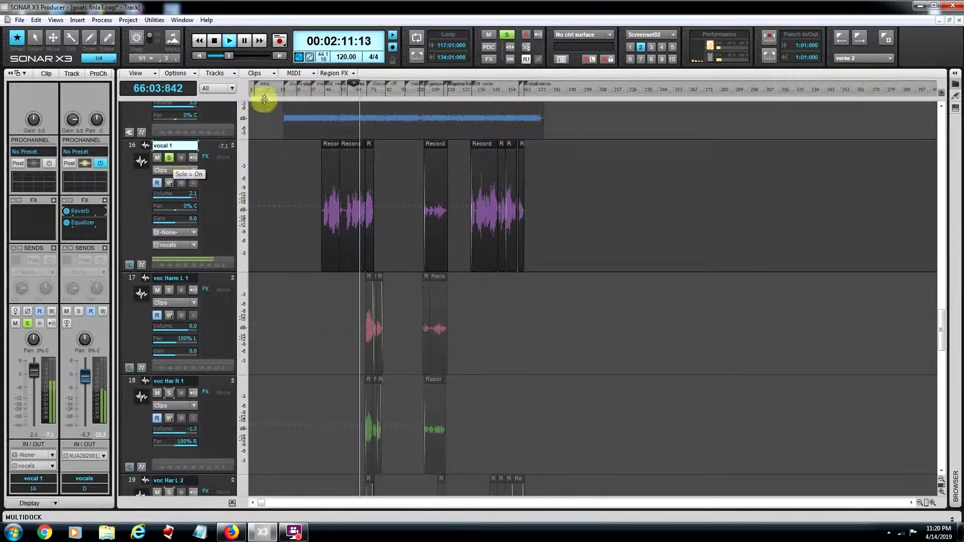
pyautogui.click(243, 40)
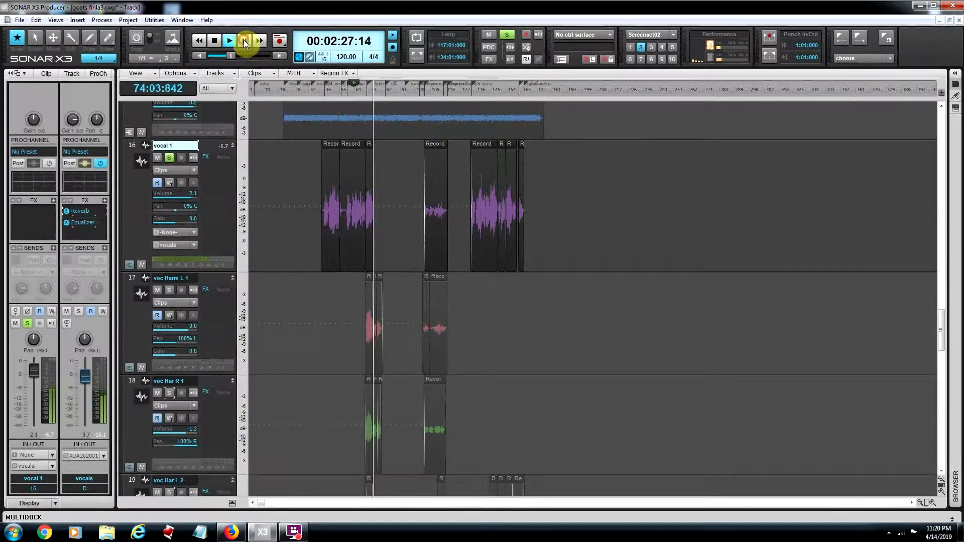
pyautogui.click(245, 41)
pyautogui.click(361, 306)
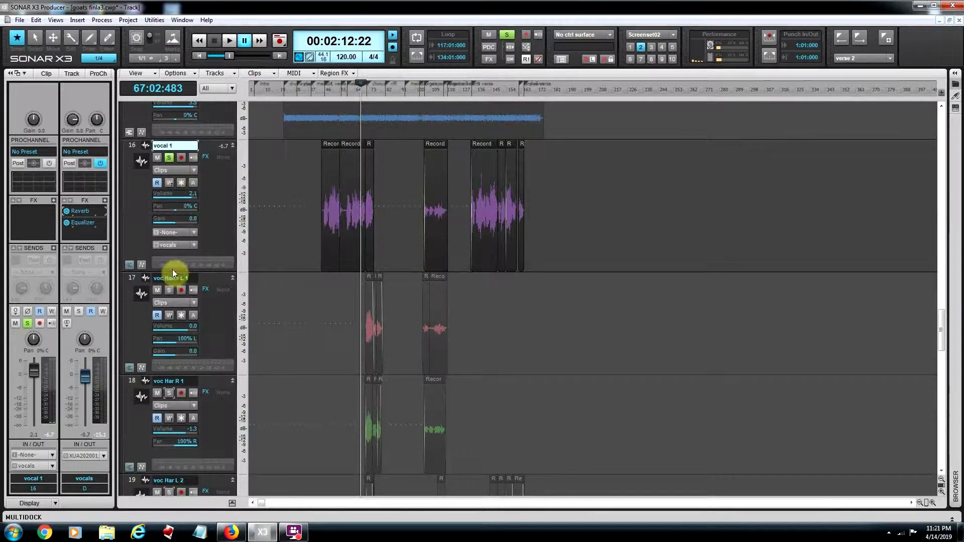
# Step: Switch the solo from vocal 1 to the voc Harm L 1 and voc Har R 1 tracks, play them through the chorus, and pause
pyautogui.click(170, 158)
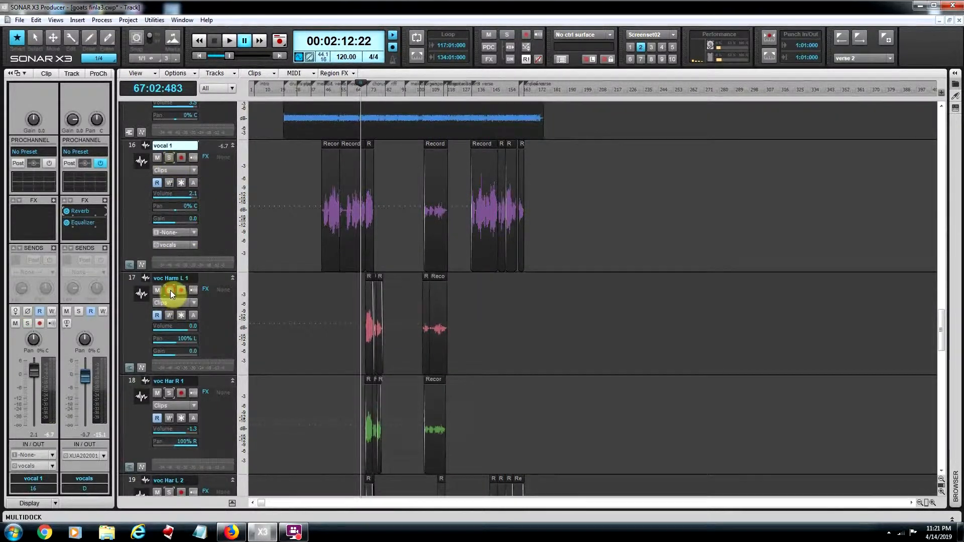
pyautogui.click(170, 291)
pyautogui.click(169, 393)
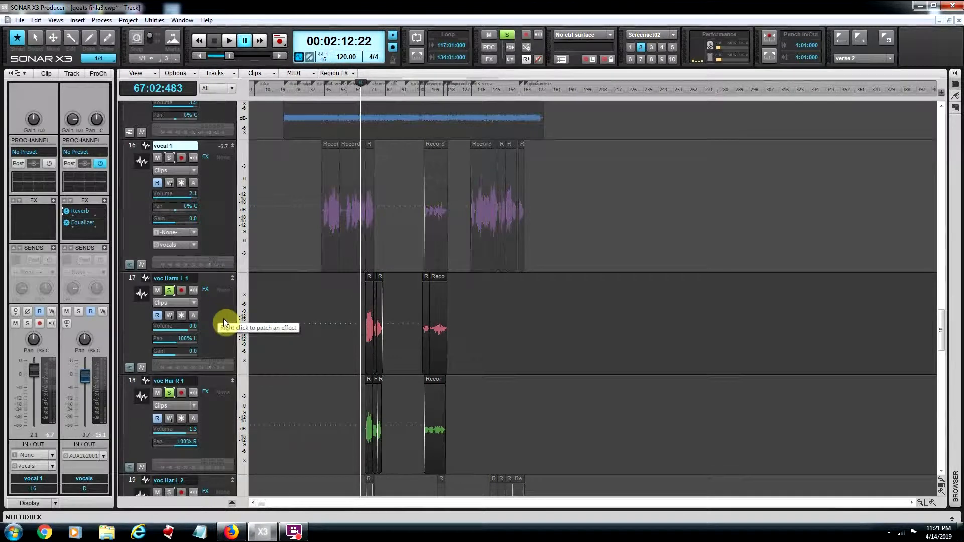
pyautogui.press('space')
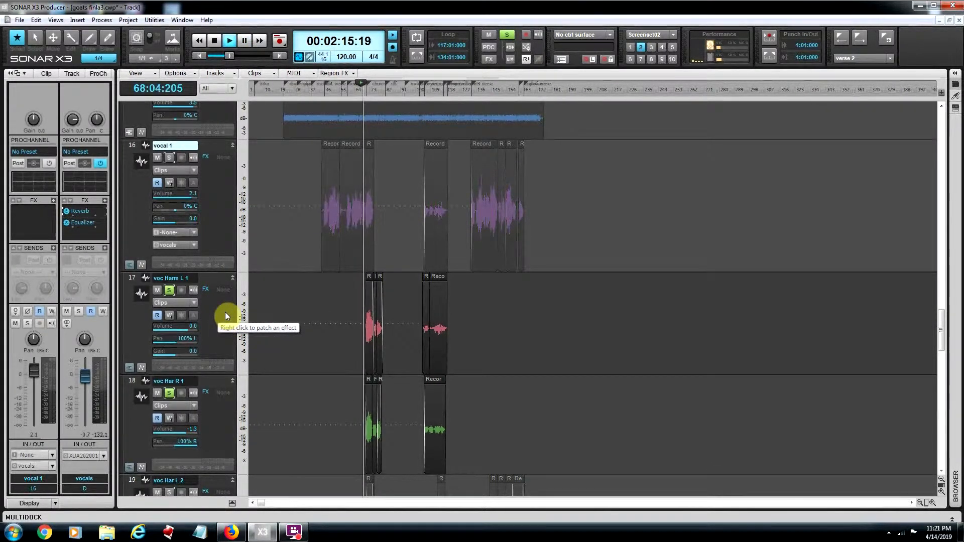
pyautogui.click(243, 42)
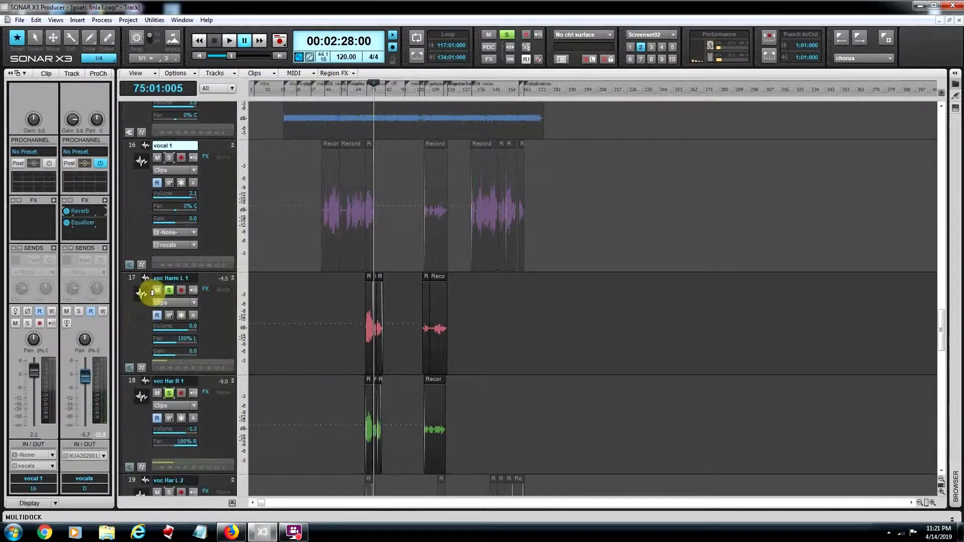
# Step: Select voc Harm L 1 and voc Har R 1 in turn to show their channel settings, and clear the solo on both tracks
pyautogui.click(167, 279)
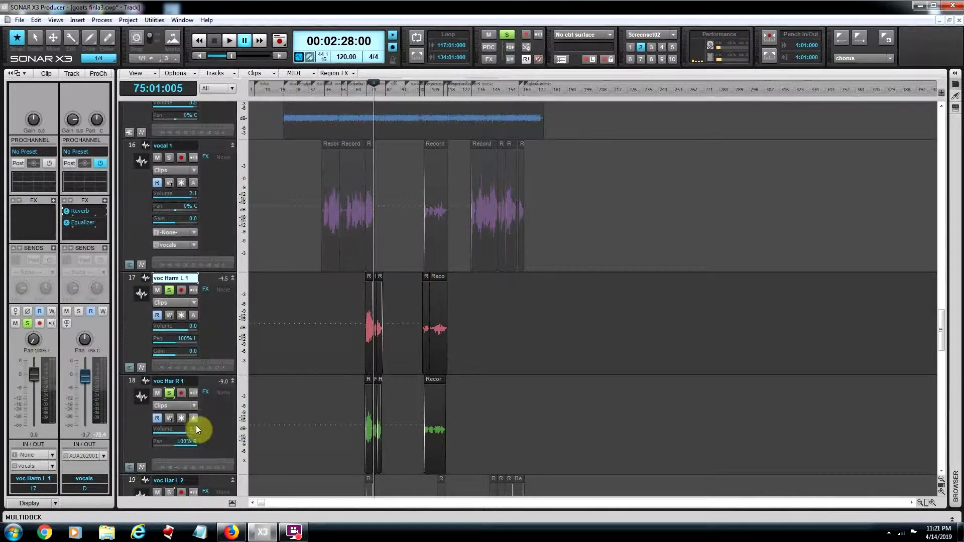
pyautogui.click(212, 422)
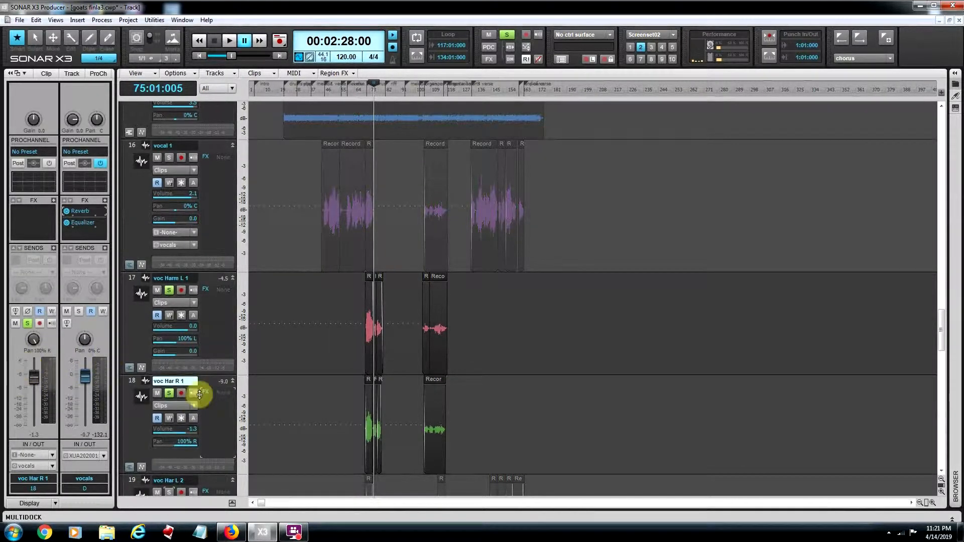
pyautogui.click(171, 292)
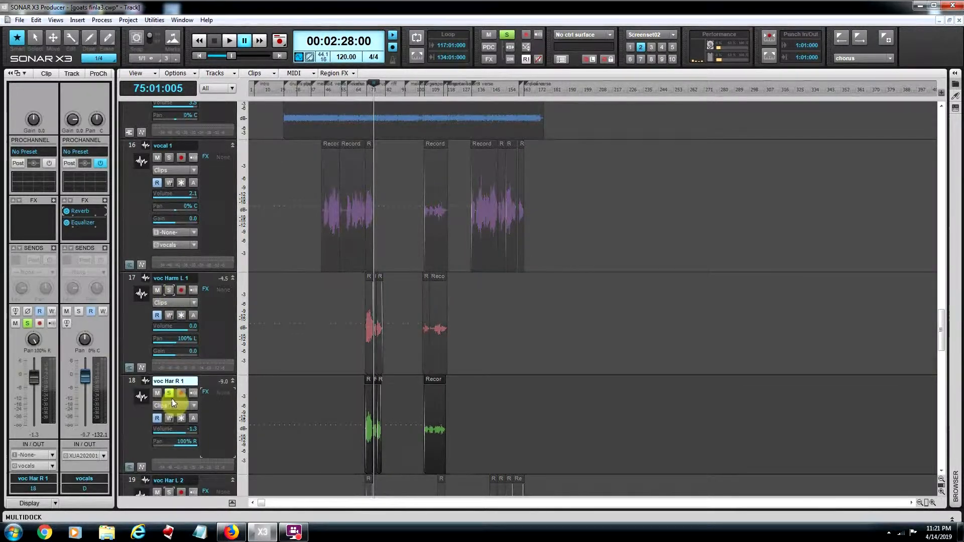
pyautogui.click(168, 394)
# Step: Solo the voc har 3 L and voc har 3 R tracks
pyautogui.scroll(-3, 281, 342)
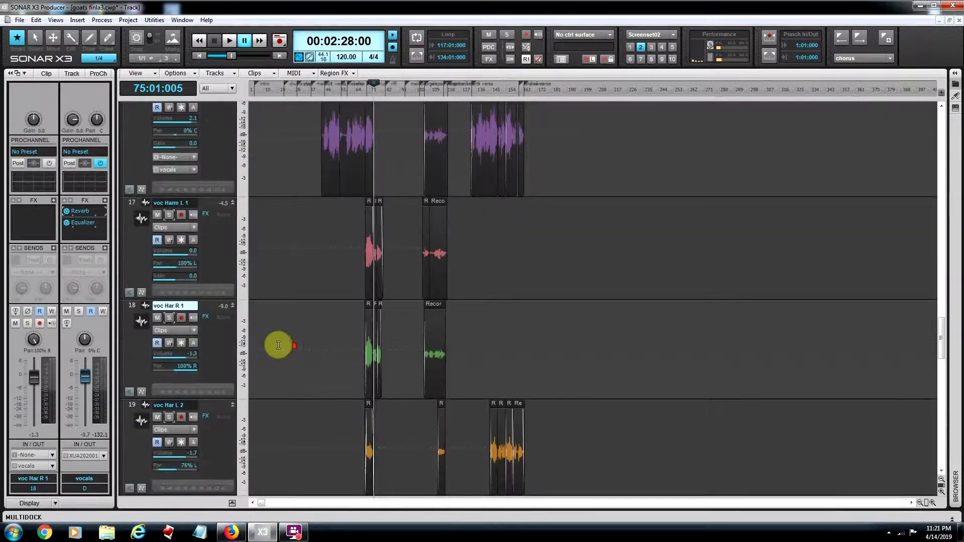
pyautogui.scroll(-1, 272, 346)
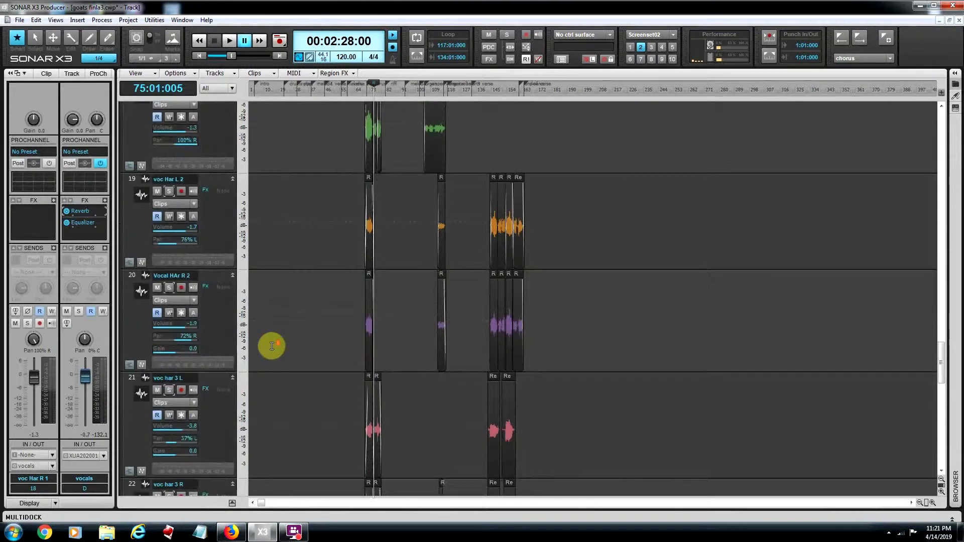
pyautogui.scroll(-2, 272, 346)
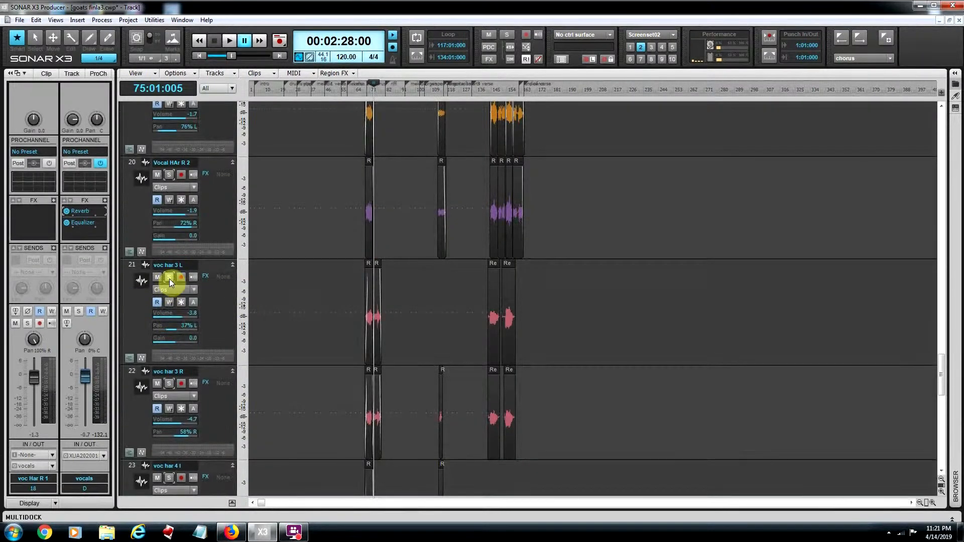
pyautogui.click(170, 278)
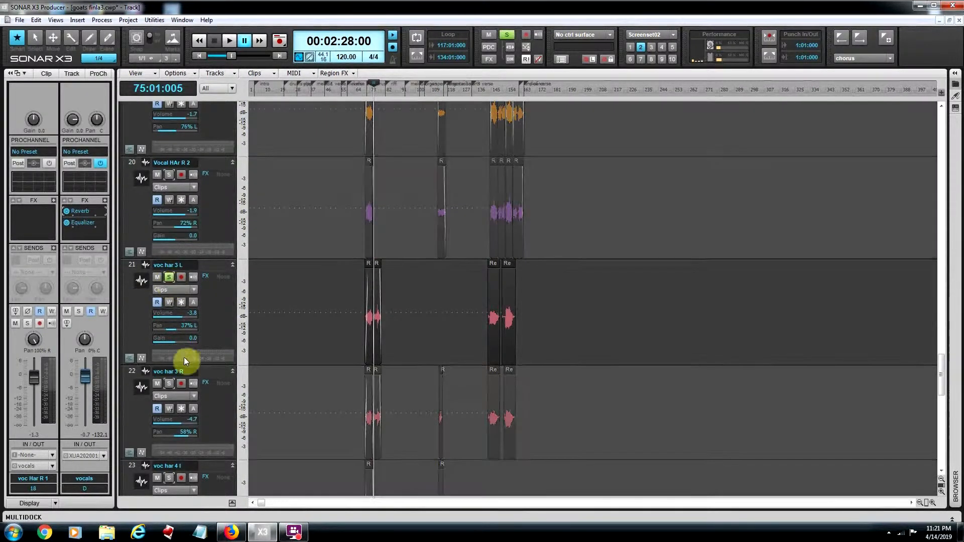
pyautogui.click(169, 384)
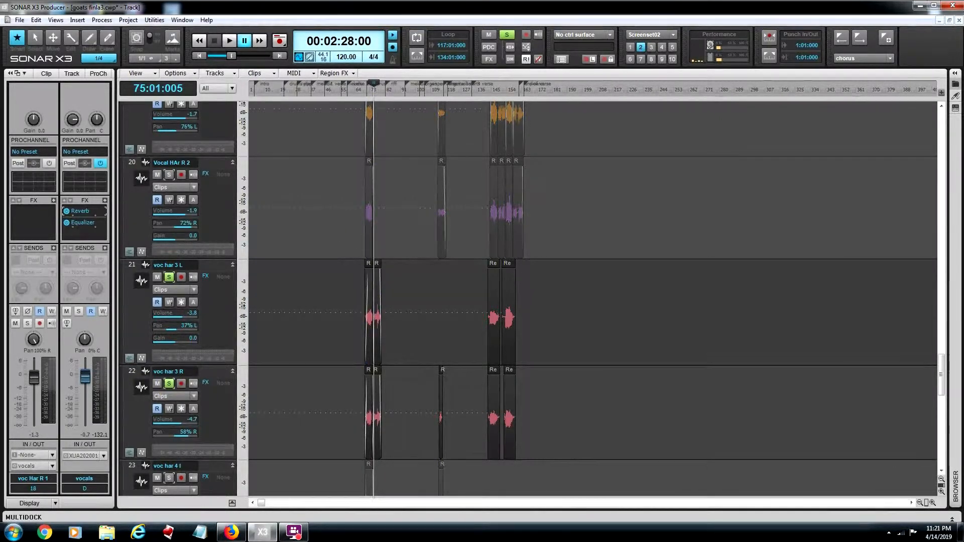
# Step: Set the play position to 68:03:630, just before the chorus clips, and listen to the soloed voc har 3 pair
pyautogui.click(933, 503)
pyautogui.click(932, 503)
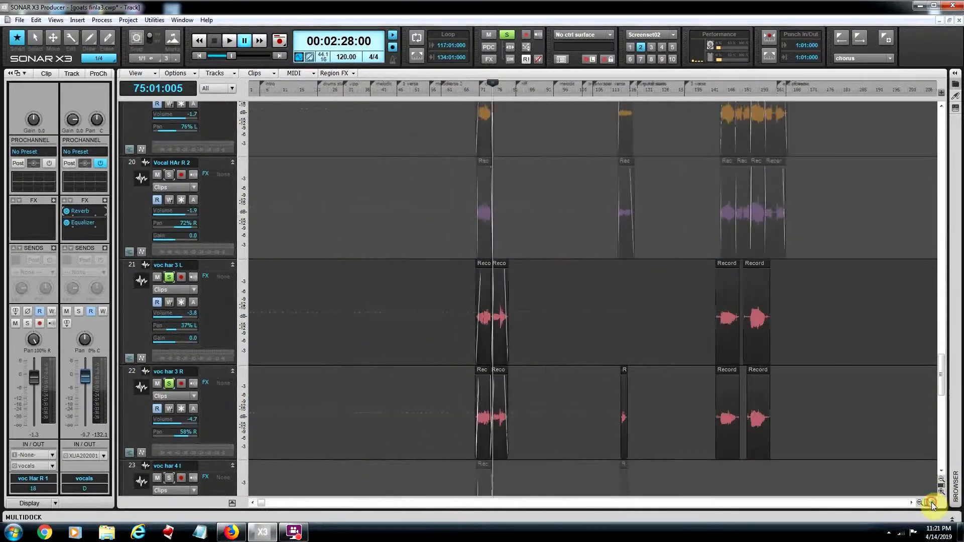
pyautogui.click(471, 299)
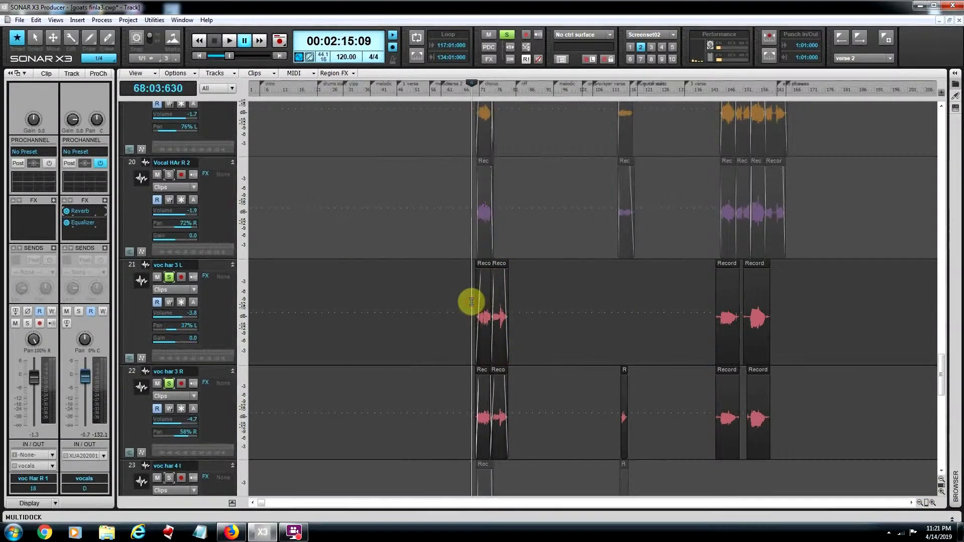
pyautogui.press('space')
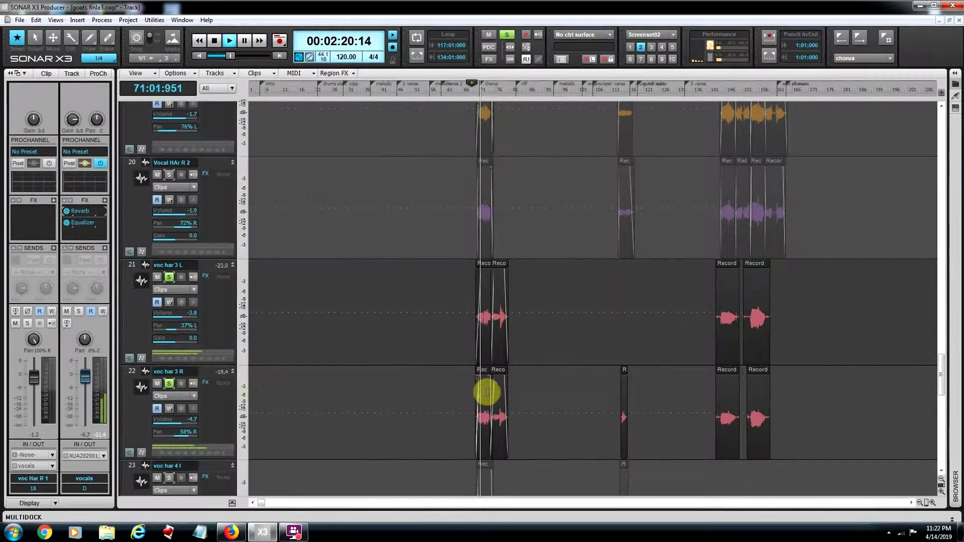
pyautogui.scroll(-3, 448, 383)
pyautogui.scroll(-1, 449, 383)
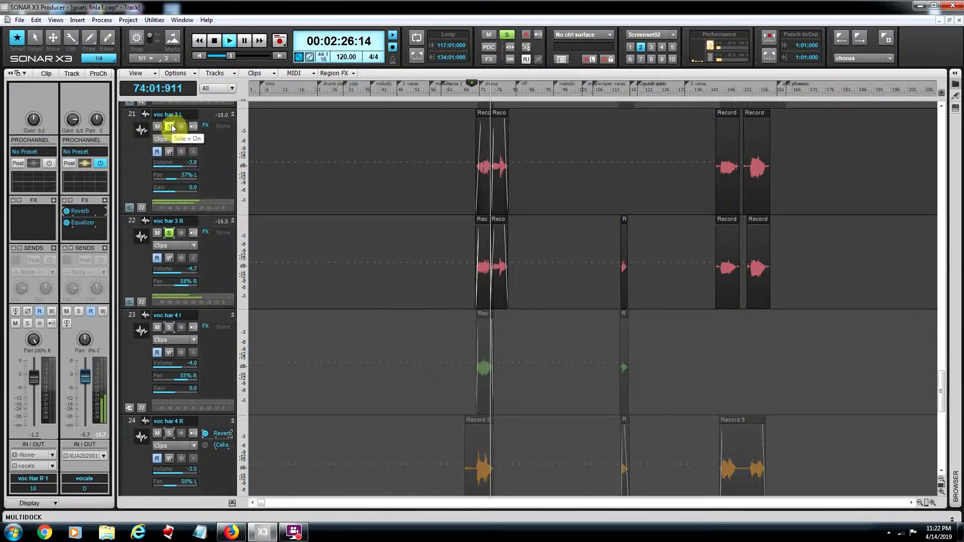
pyautogui.press('space')
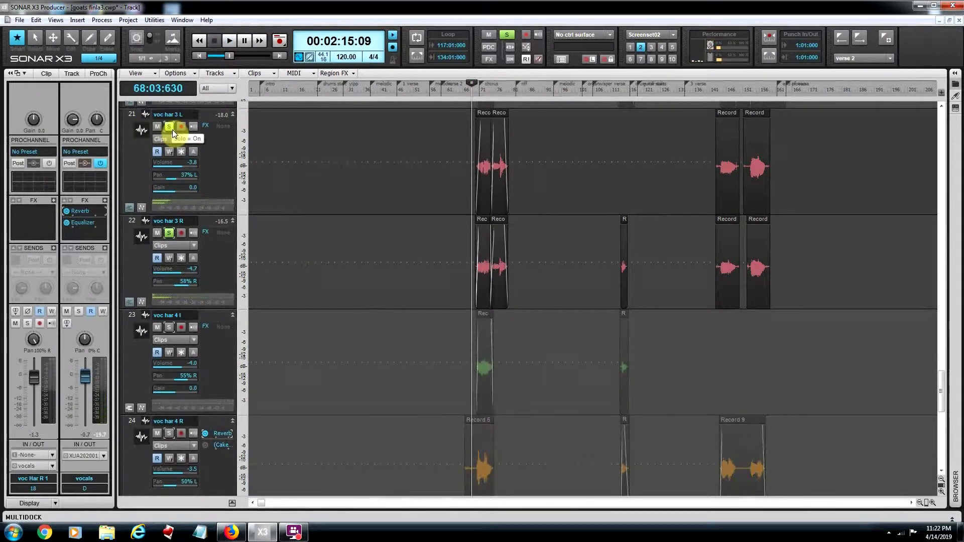
# Step: Move the solo from the voc har 3 L and R tracks to voc har 4 l and voc har 4 R
pyautogui.click(170, 127)
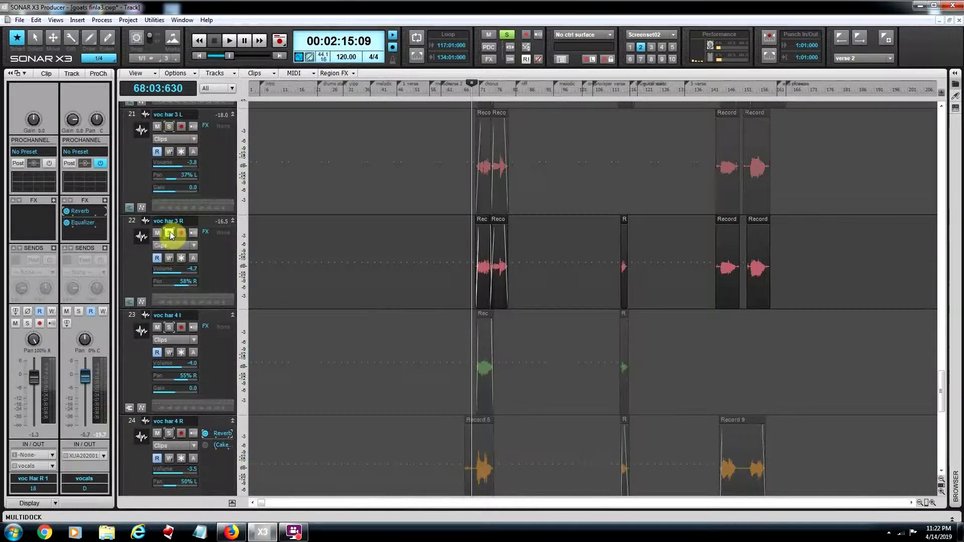
pyautogui.click(170, 232)
pyautogui.scroll(-1, 351, 352)
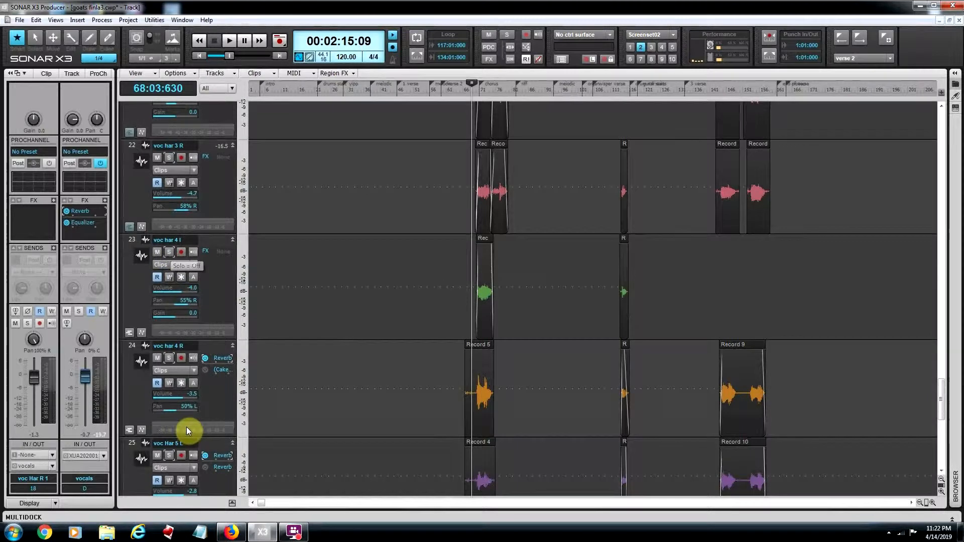
pyautogui.click(170, 358)
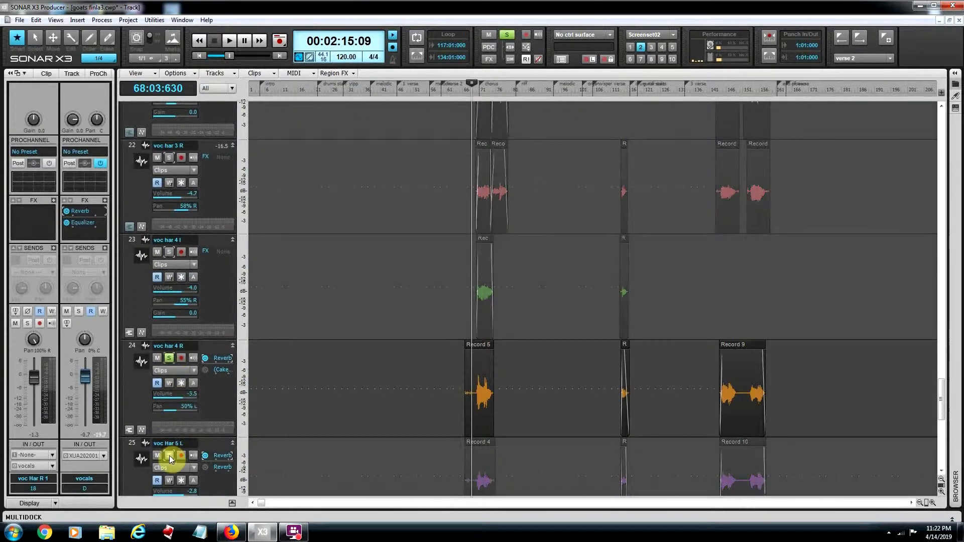
pyautogui.click(169, 251)
# Step: Play the voc har 4 pair, add voc Har 5 L to the solo and drop voc har 4 R while listening, and stop playback
pyautogui.press('space')
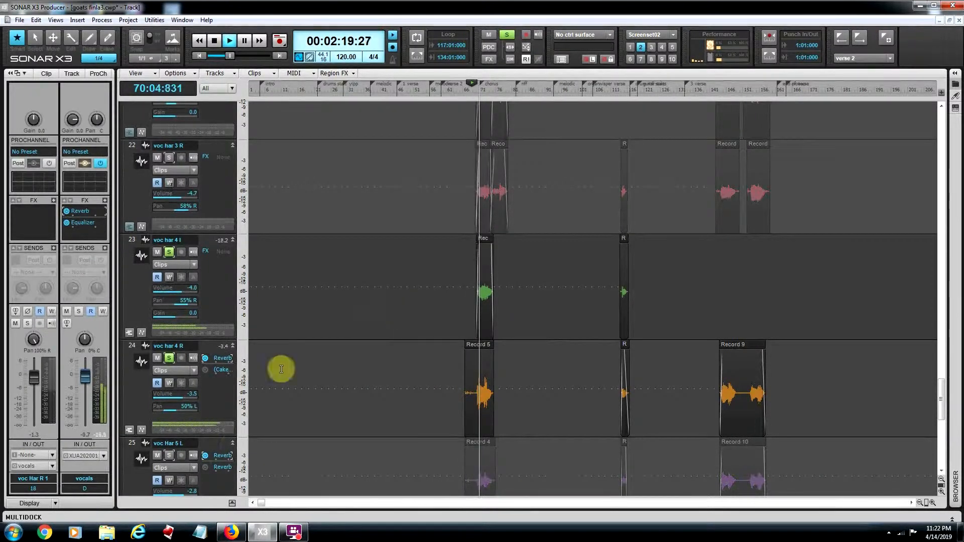
pyautogui.click(168, 456)
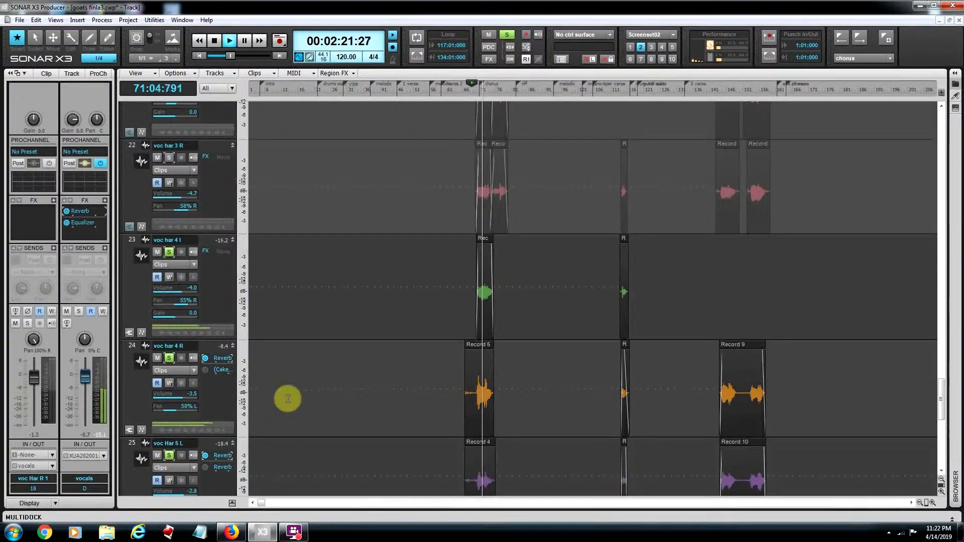
pyautogui.scroll(-2, 302, 390)
pyautogui.click(168, 283)
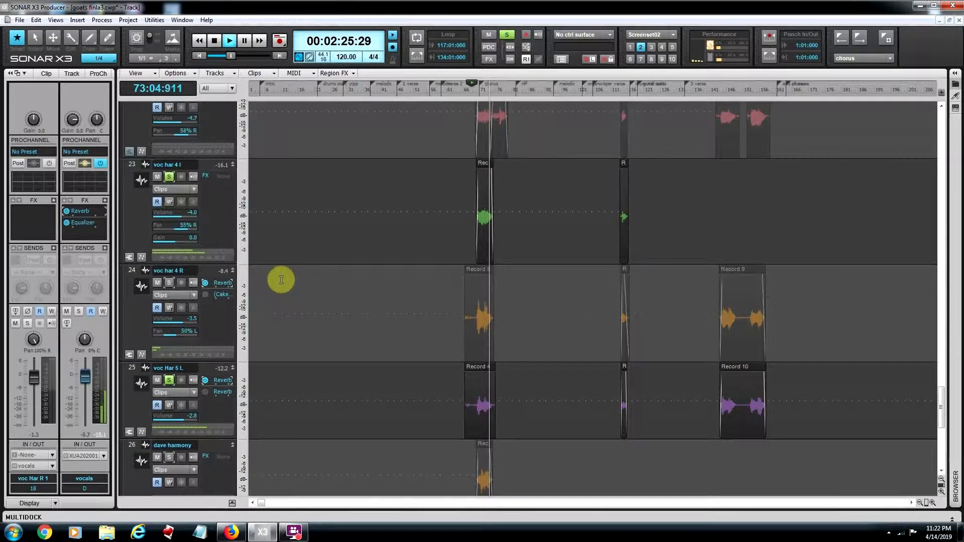
pyautogui.press('space')
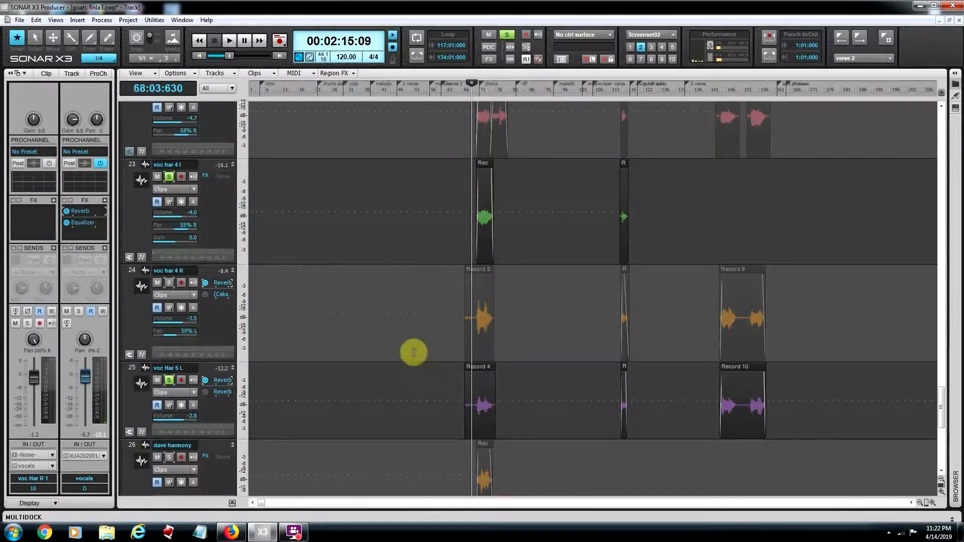
# Step: Add vocal 1, voc Harm L 1 and voc Har R 1 to the soloed tracks
pyautogui.scroll(5, 405, 237)
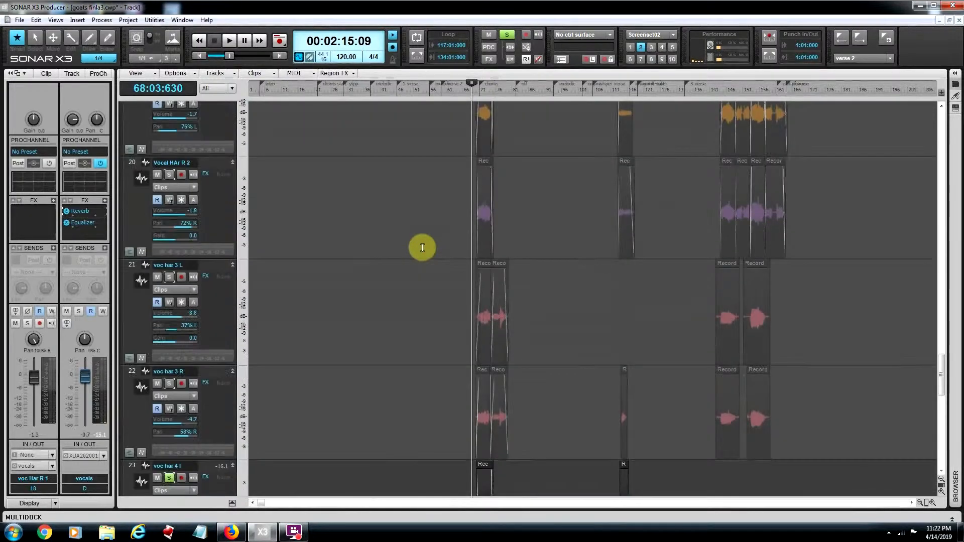
pyautogui.scroll(7, 423, 248)
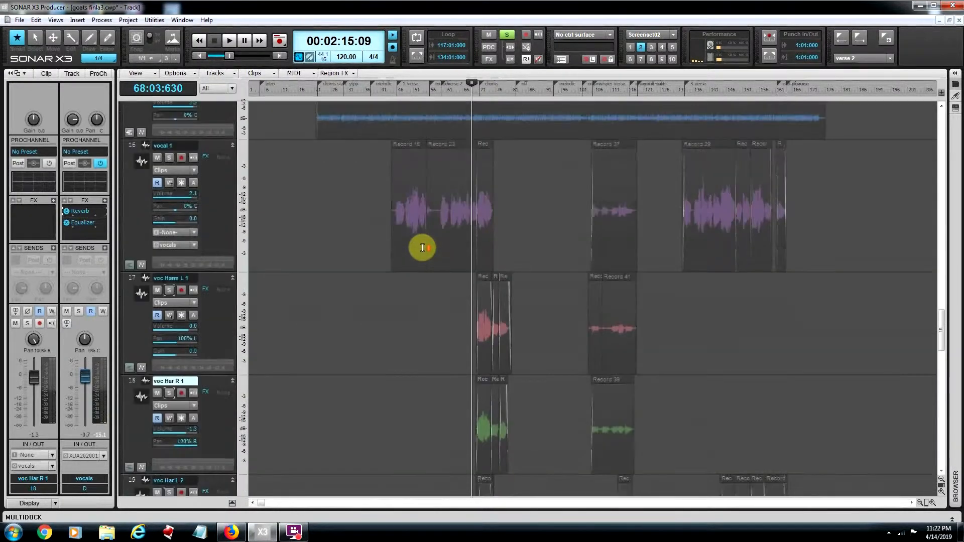
pyautogui.scroll(2, 422, 248)
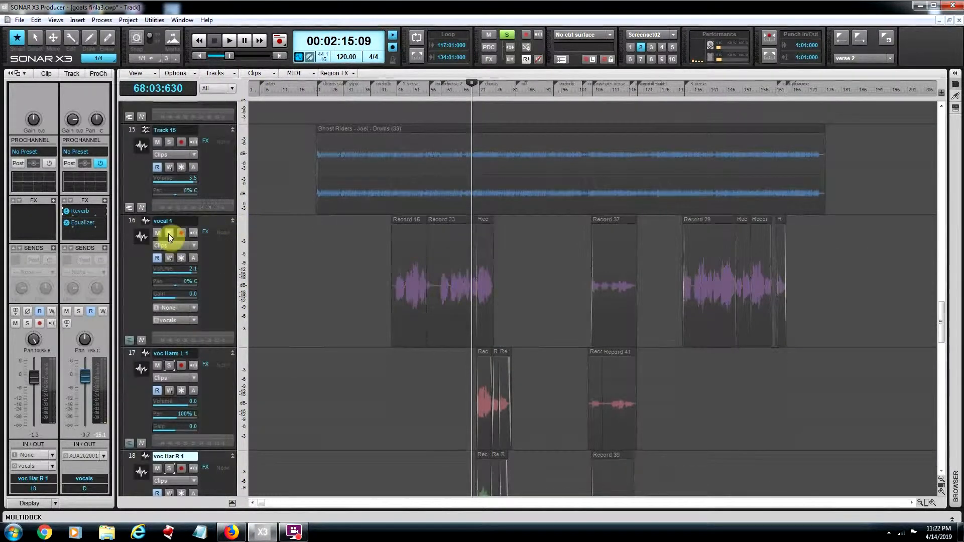
pyautogui.click(168, 234)
pyautogui.scroll(-1, 176, 330)
pyautogui.click(170, 327)
pyautogui.scroll(-1, 188, 363)
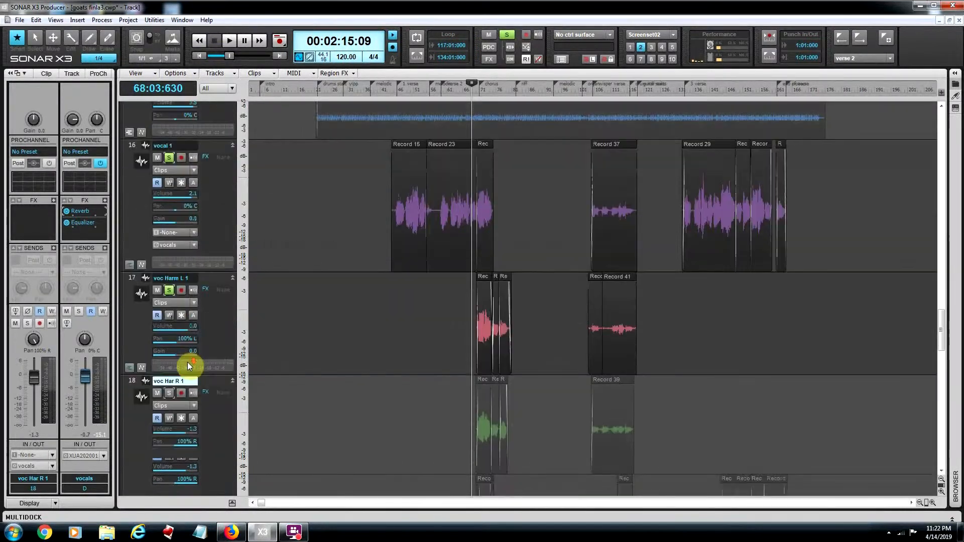
pyautogui.scroll(-1, 188, 362)
pyautogui.click(170, 355)
# Step: Add voc Har L 2, Vocal HAr R 2, voc har 3 L and voc har 3 R to the soloed tracks
pyautogui.scroll(-3, 295, 334)
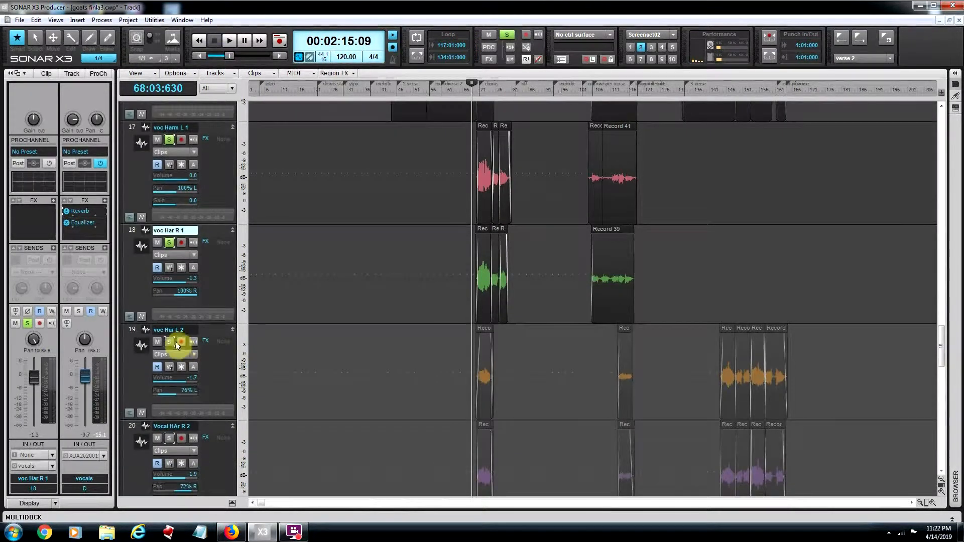
pyautogui.click(168, 341)
pyautogui.scroll(-3, 217, 339)
pyautogui.click(169, 325)
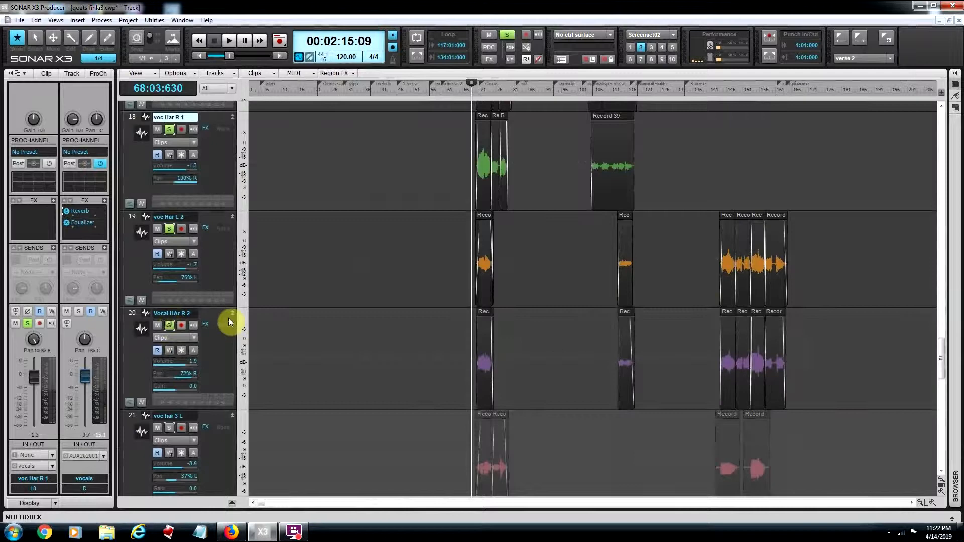
pyautogui.scroll(-2, 200, 334)
pyautogui.click(170, 352)
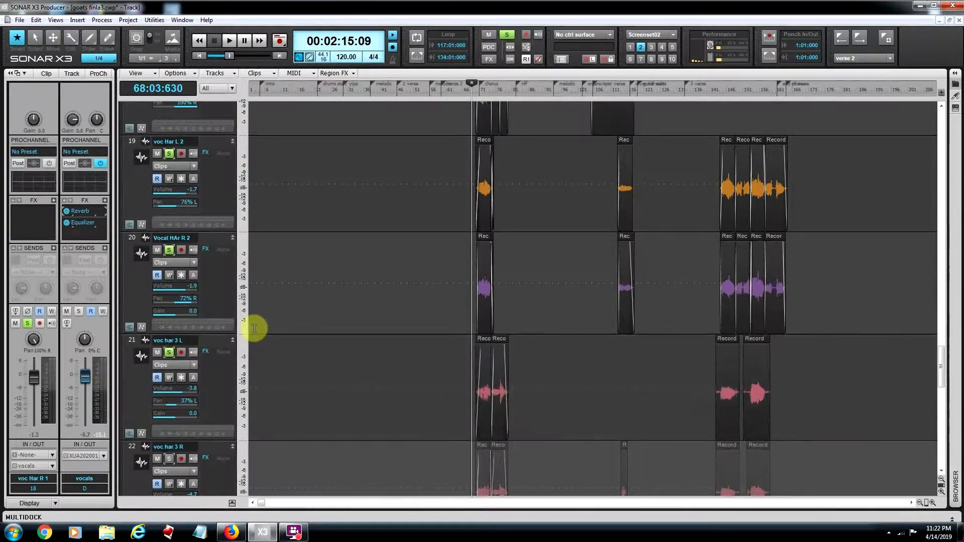
pyautogui.scroll(-3, 204, 356)
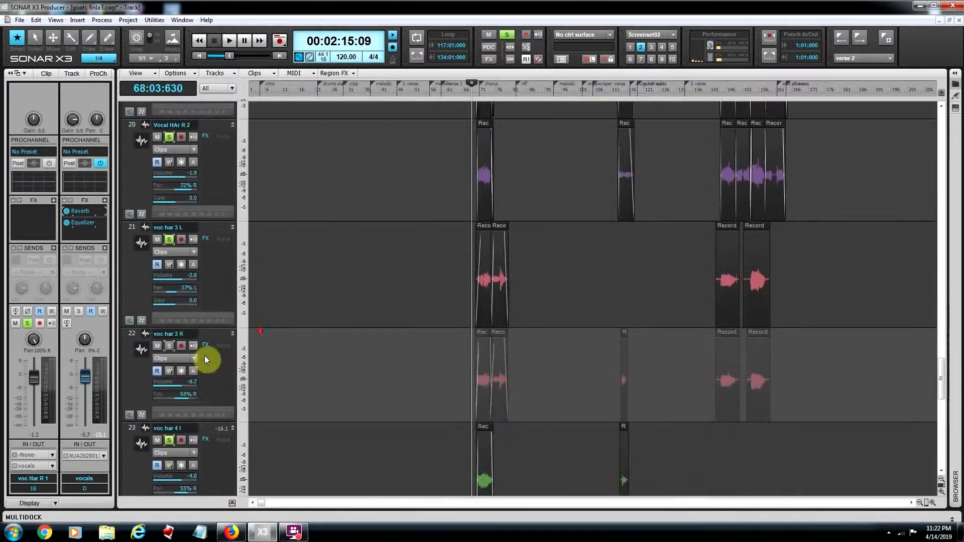
pyautogui.click(168, 345)
# Step: Add voc har 4 R and the two harmony tracks 26 and 27 to the soloed tracks
pyautogui.scroll(-4, 224, 382)
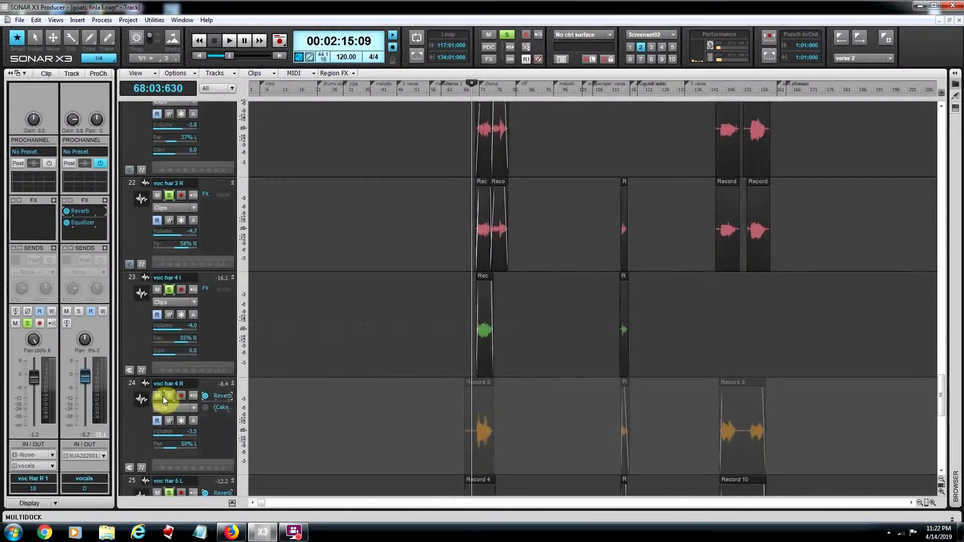
pyautogui.click(169, 395)
pyautogui.scroll(-5, 267, 363)
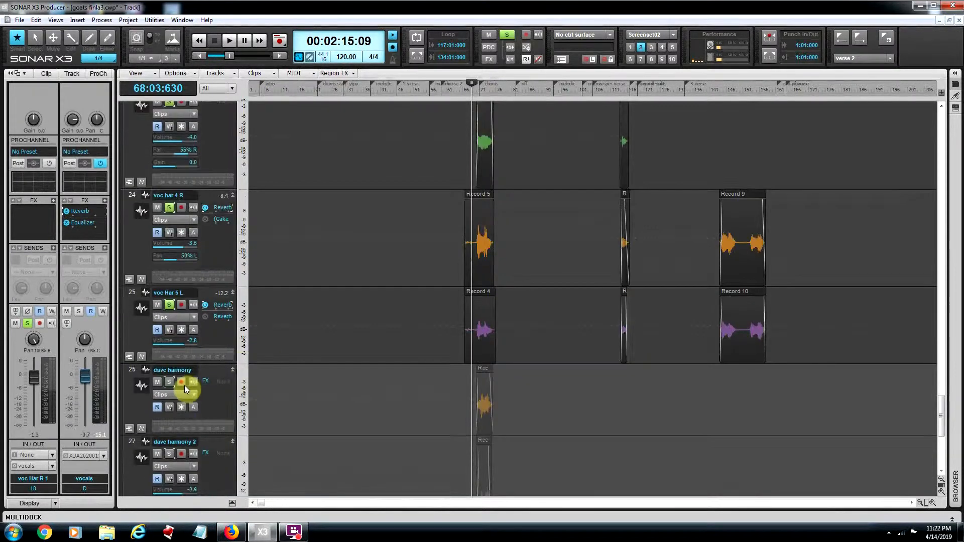
pyautogui.click(170, 382)
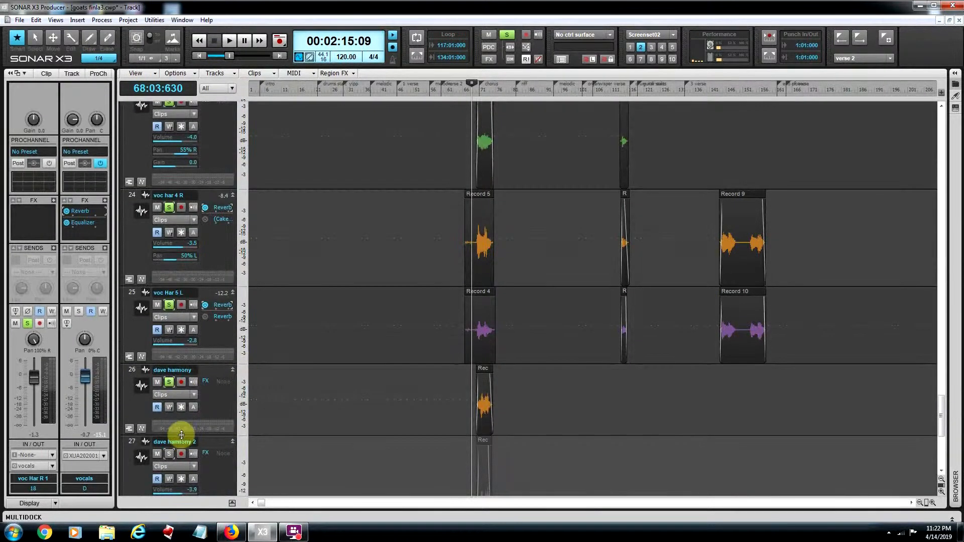
pyautogui.click(168, 454)
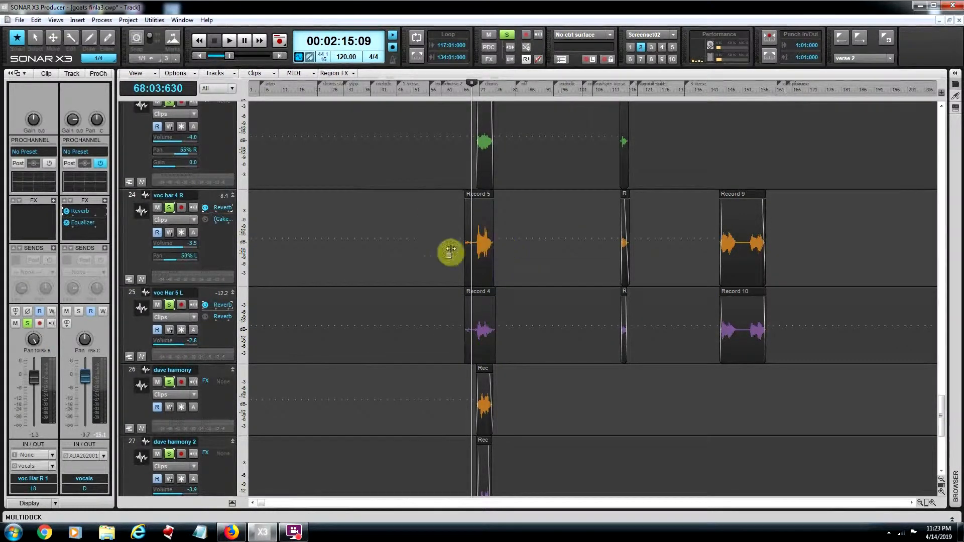
# Step: Play all the soloed vocal and harmony tracks together from just before the chorus, and stop playback
pyautogui.press('space')
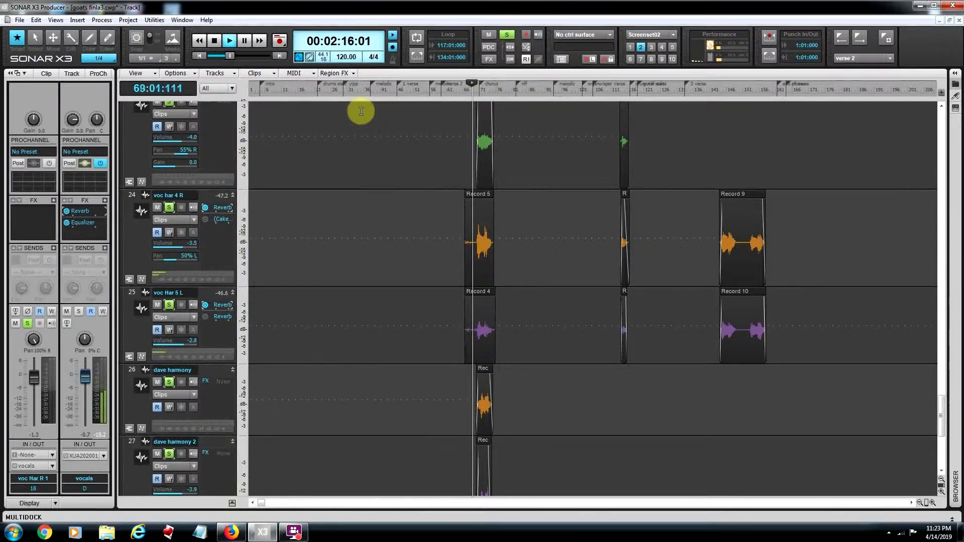
pyautogui.scroll(1, 424, 194)
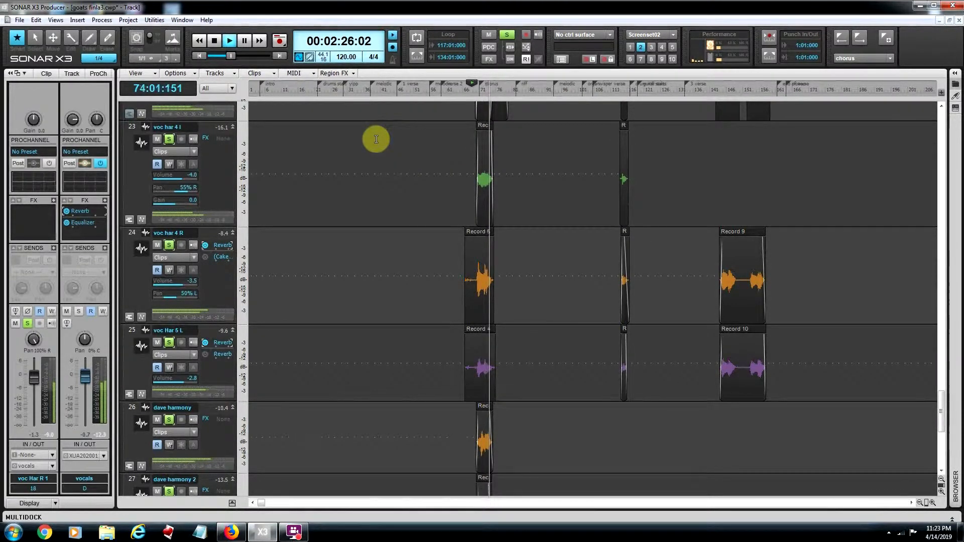
pyautogui.press('space')
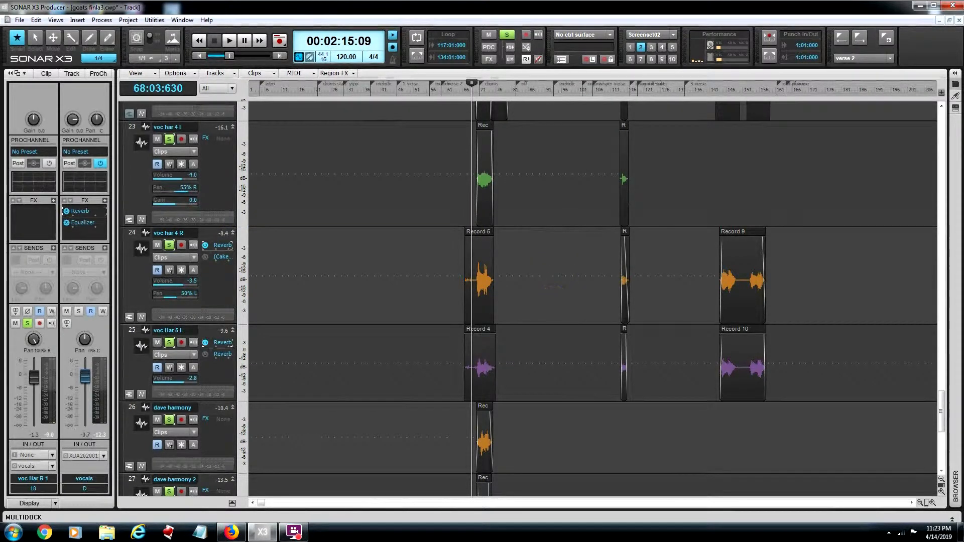
# Step: Play the same passage again, clear the solo from all tracks to hear the full mix, and stop playback
pyautogui.press('space')
pyautogui.click(510, 37)
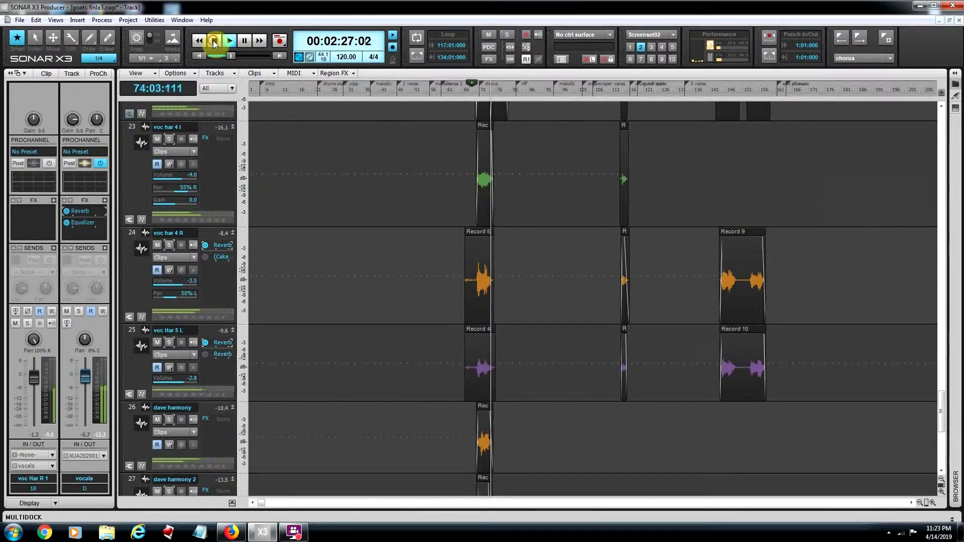
pyautogui.press('space')
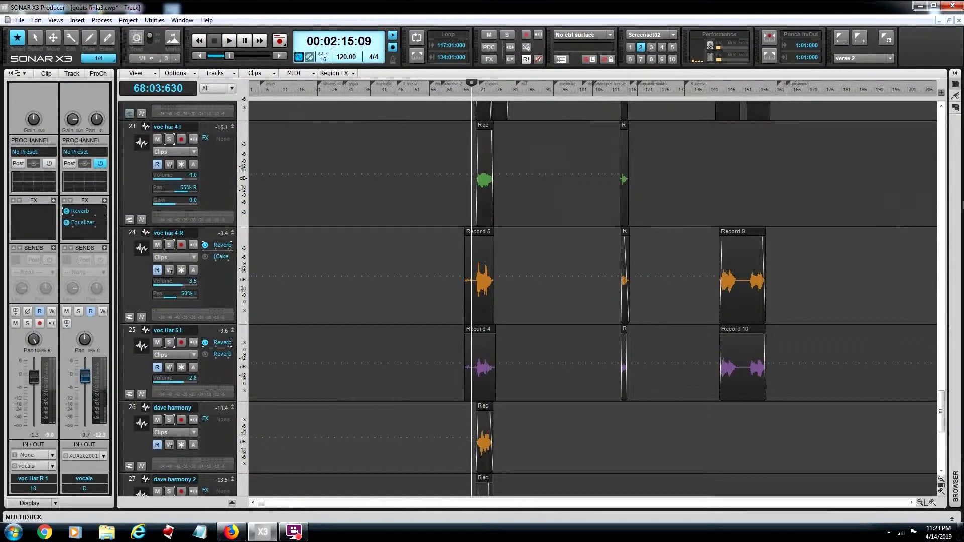
pyautogui.moveTo(945, 416); pyautogui.dragTo(954, 380)
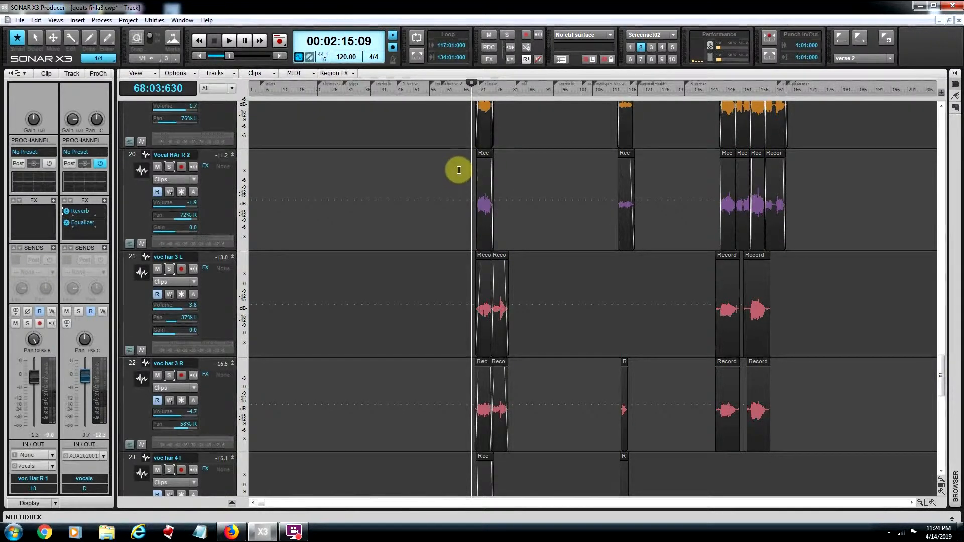
pyautogui.click(491, 309)
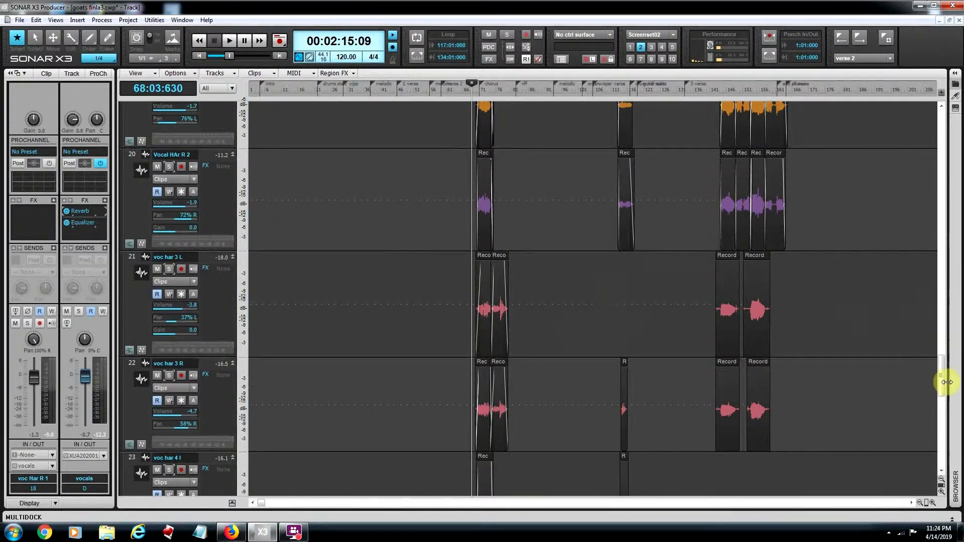
pyautogui.scroll(-2, 945, 382)
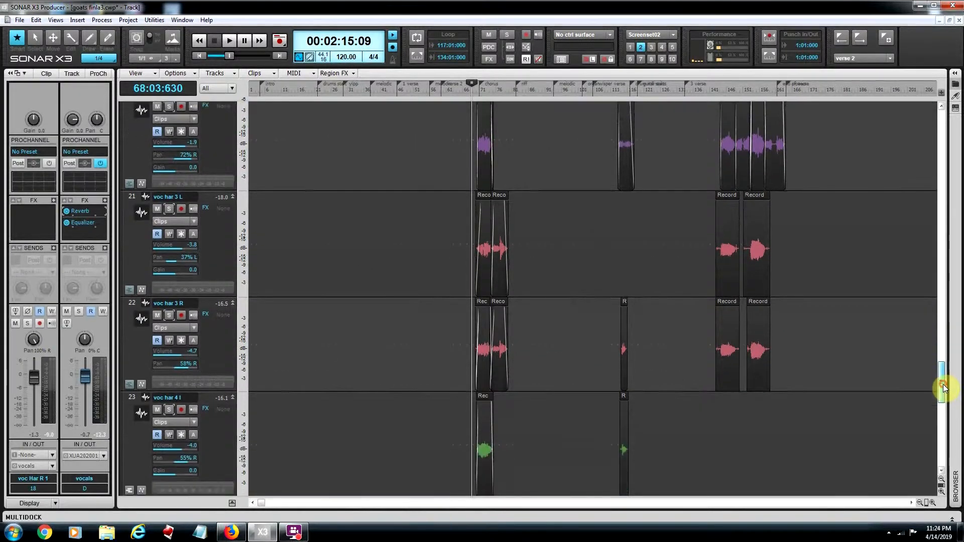